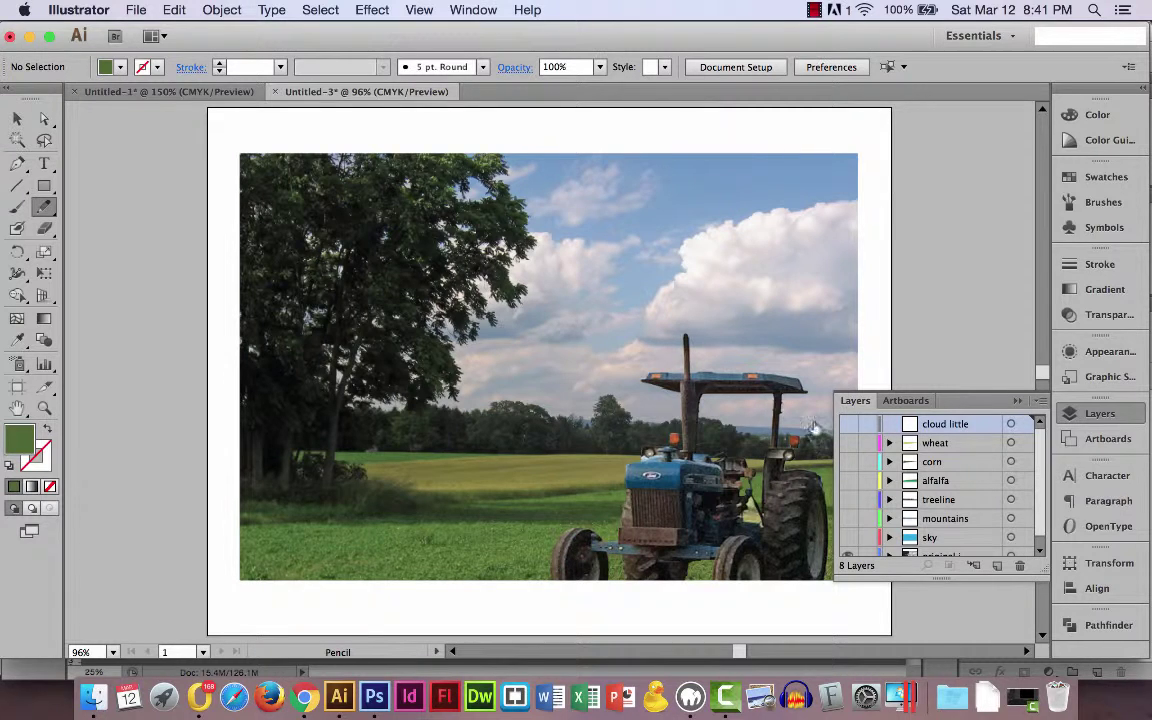
Show the wheat, corn and alfalfa layers over the photo for review, and hide them again.
click(847, 443)
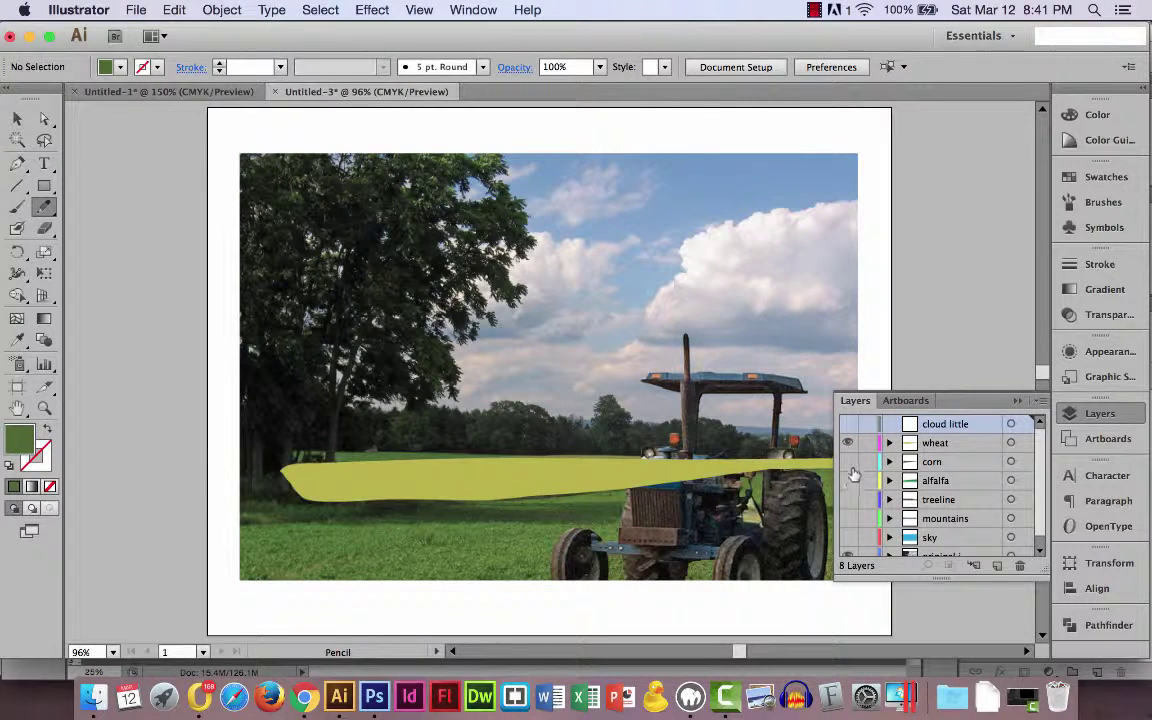
click(847, 461)
click(847, 480)
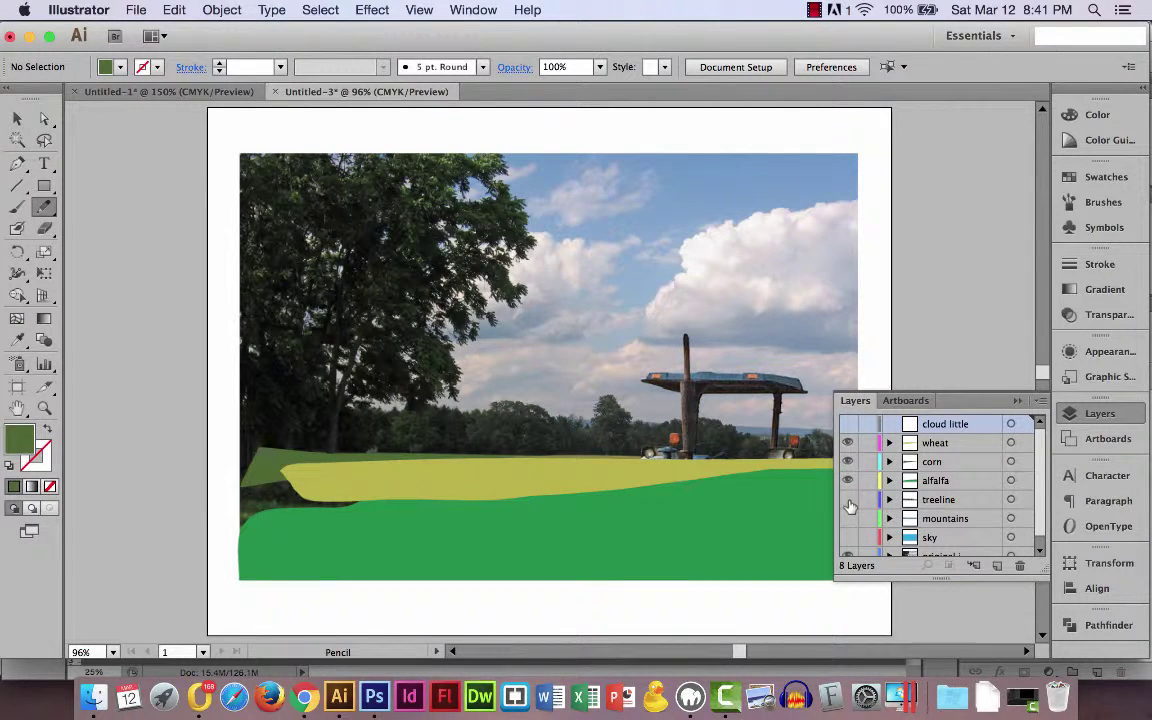
click(848, 443)
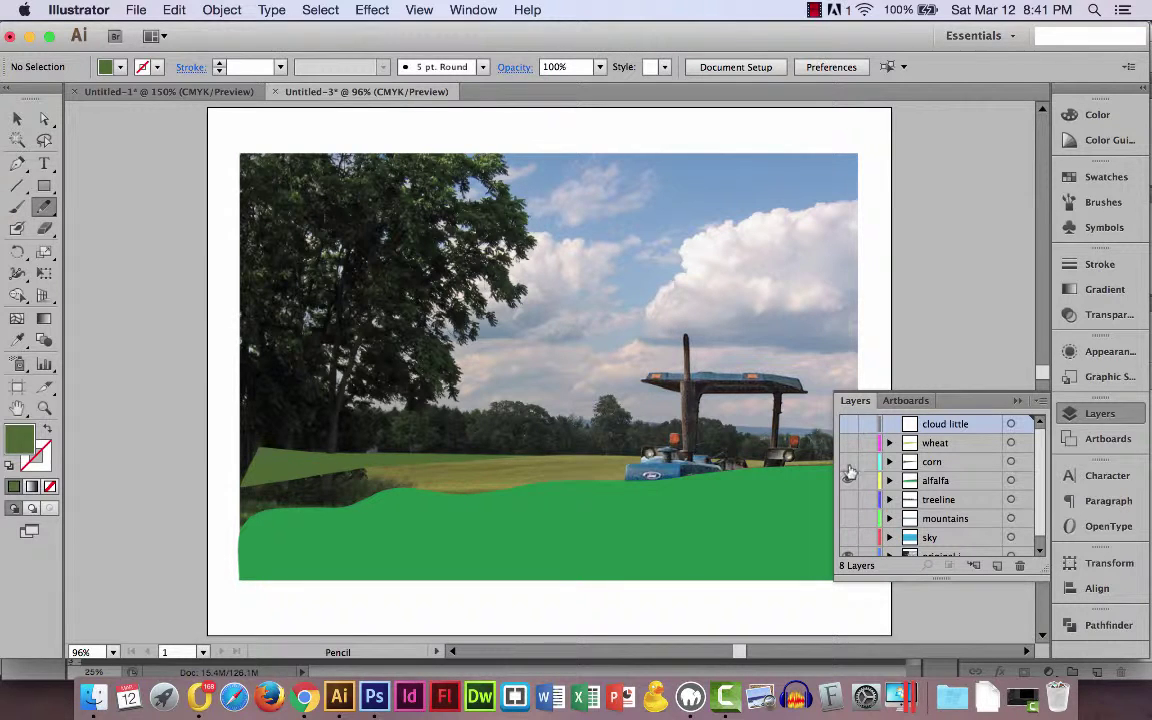
click(848, 462)
click(848, 481)
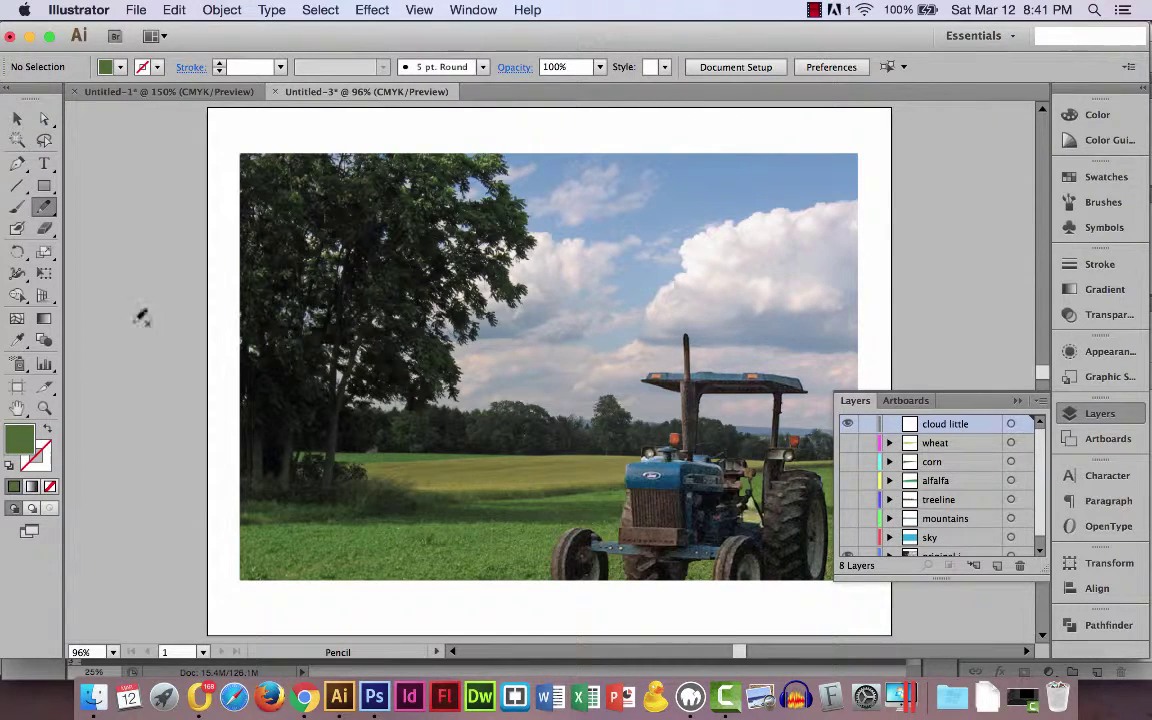
Try tracing part of the wispy cloud beside the tree with the Pencil tool.
click(44, 408)
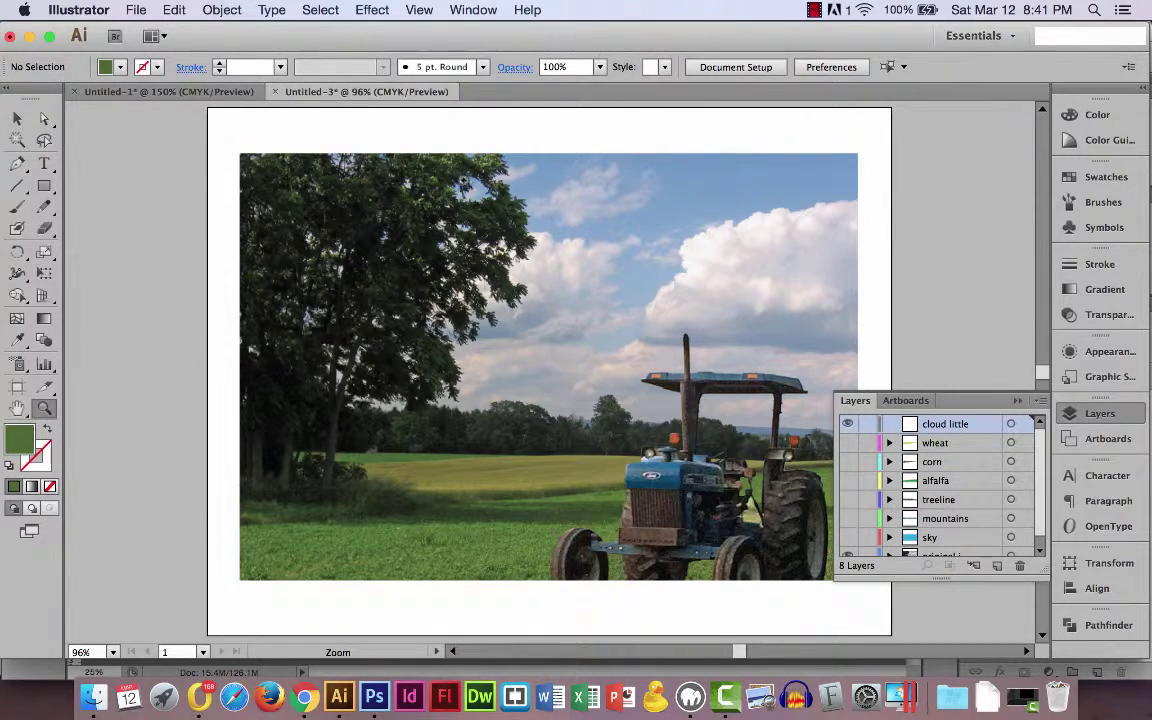
drag(459, 147, 750, 312)
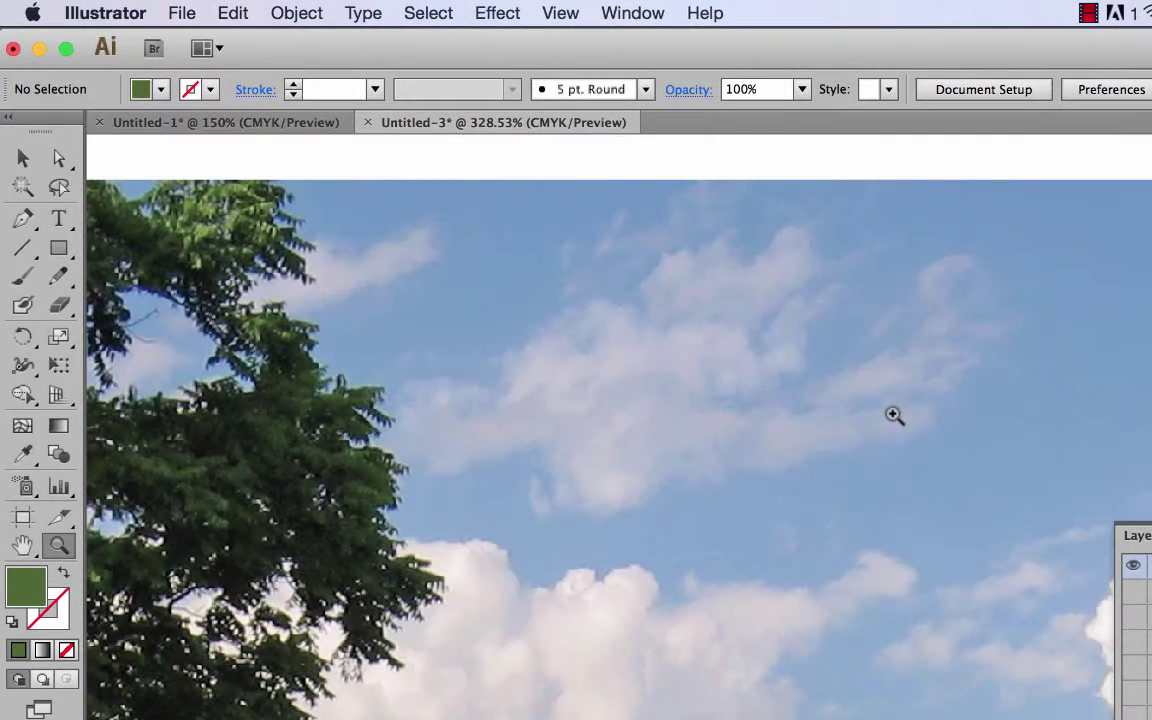
click(58, 276)
mouse_move(581, 335)
mouse_down()
mouse_move(516, 374)
mouse_move(512, 397)
mouse_move(476, 422)
mouse_move(515, 473)
mouse_move(621, 454)
mouse_move(684, 466)
mouse_up()
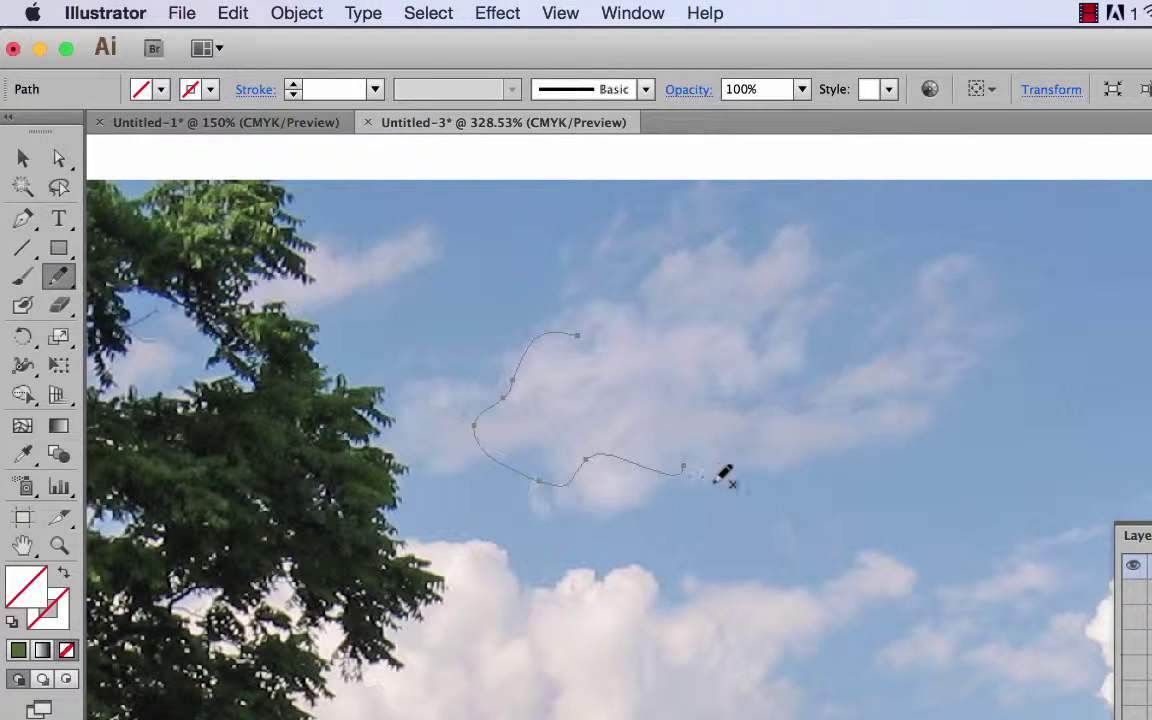
Set the Pencil tool to 4.5 pixels fidelity and 21% smoothness, and delete the trial path.
double_click(60, 278)
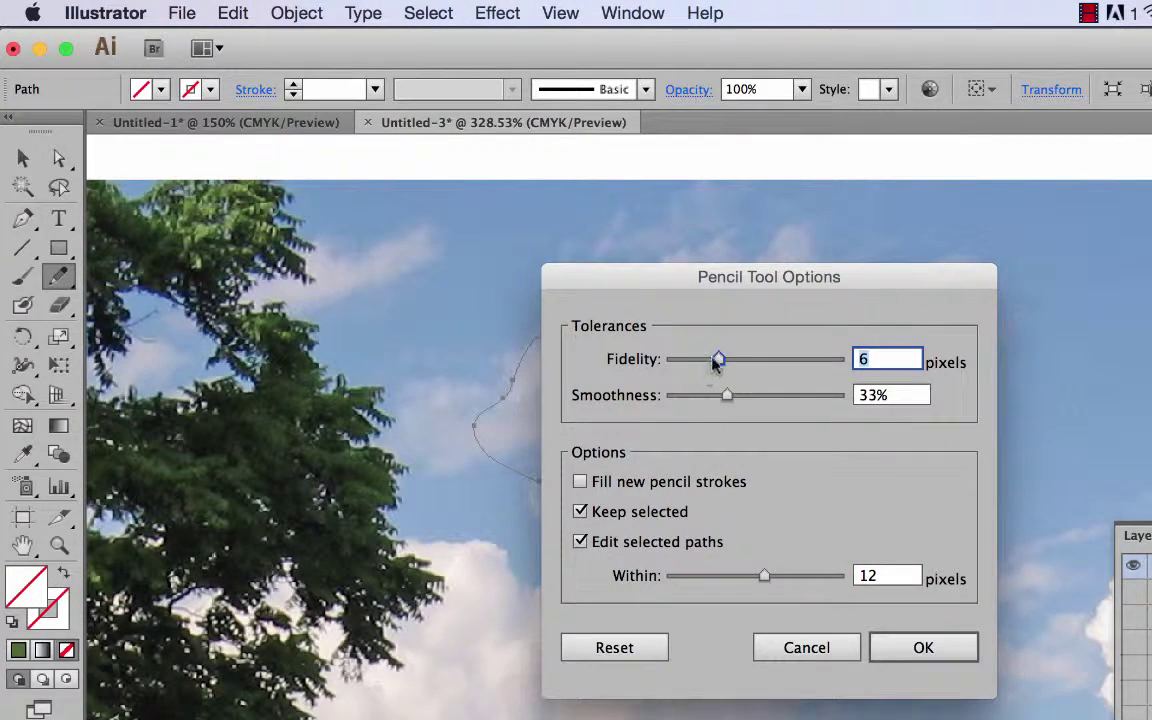
drag(716, 365, 706, 400)
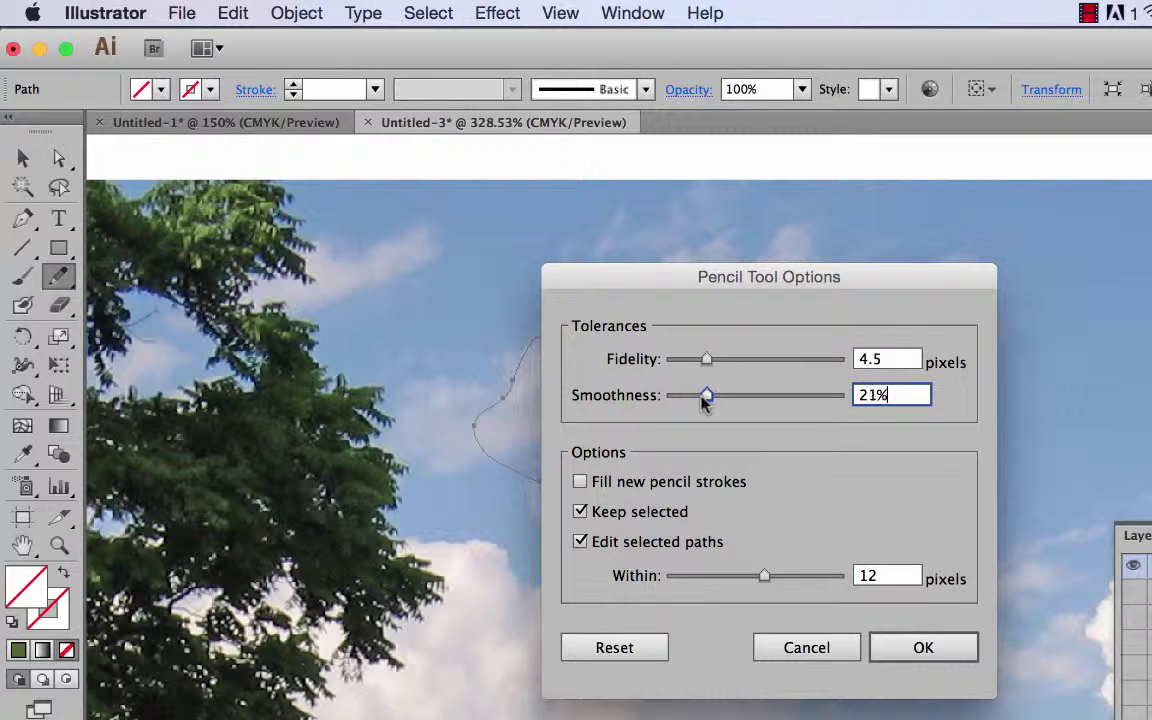
click(924, 647)
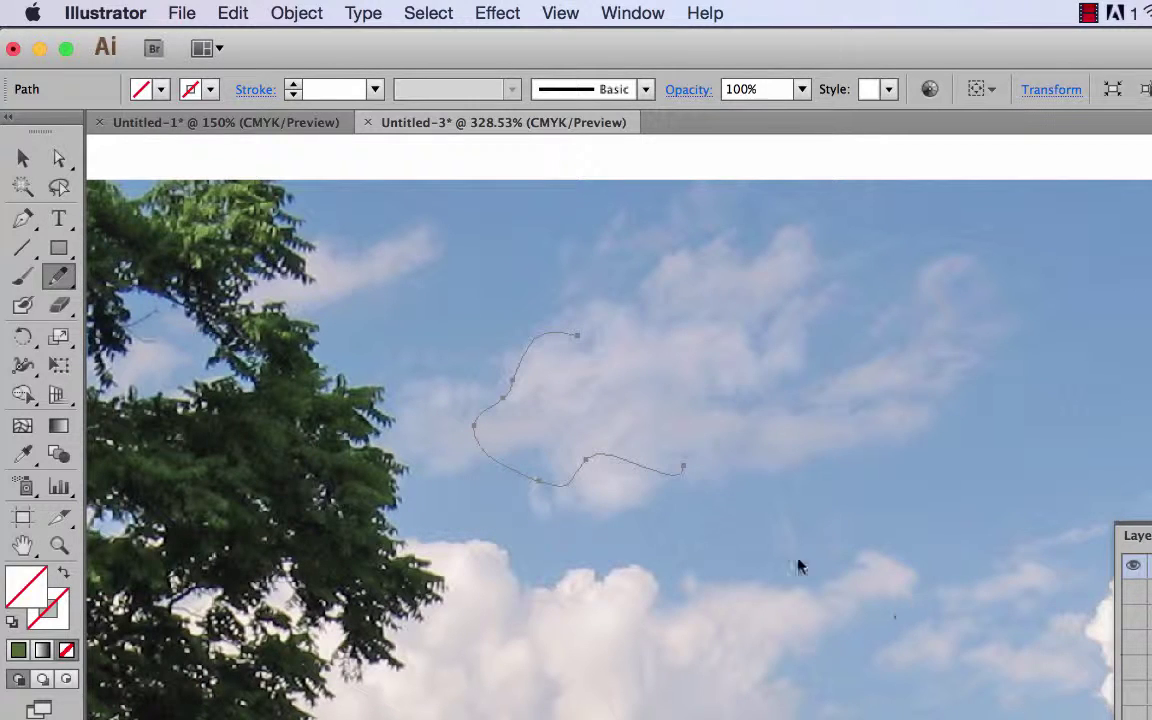
click(24, 159)
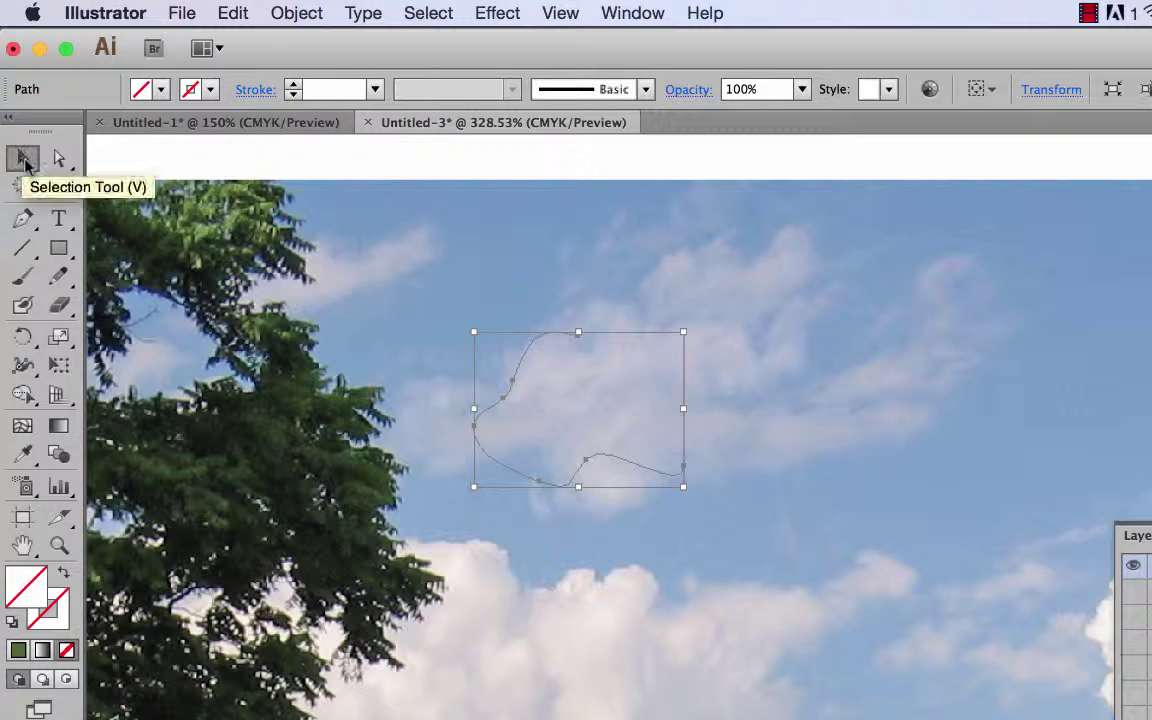
key(Delete)
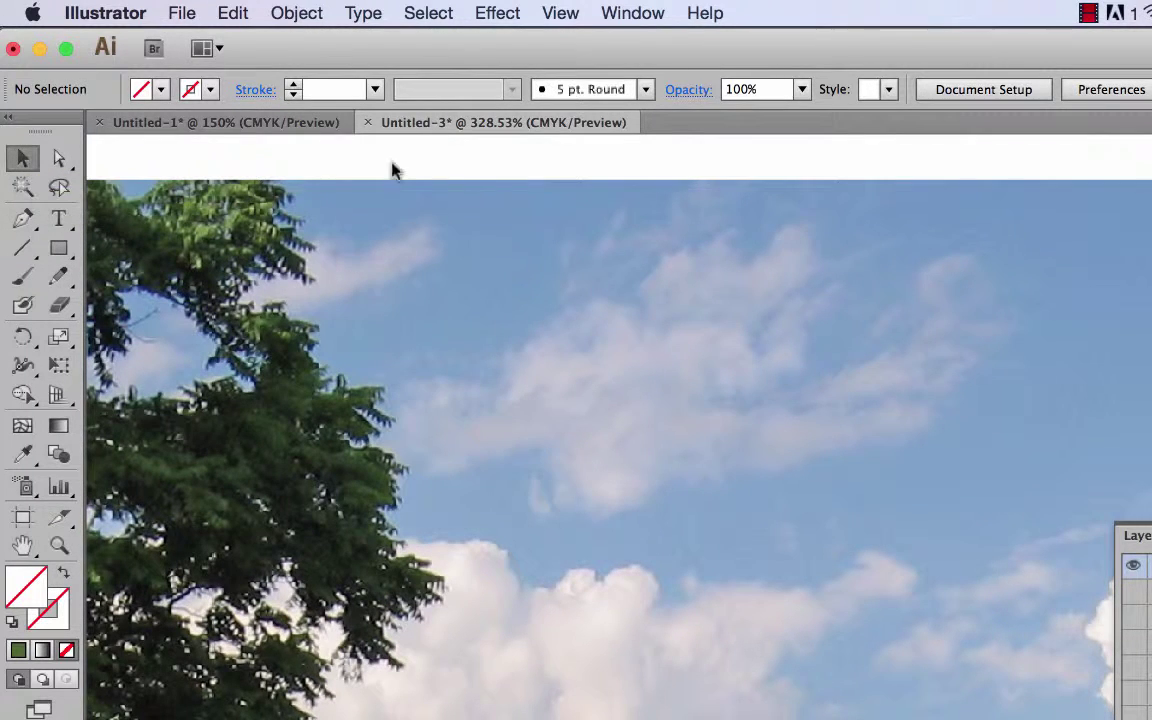
Trace closed pencil outlines around the large wispy cloud and the small cloud overlapping the tree's upper branches.
click(58, 276)
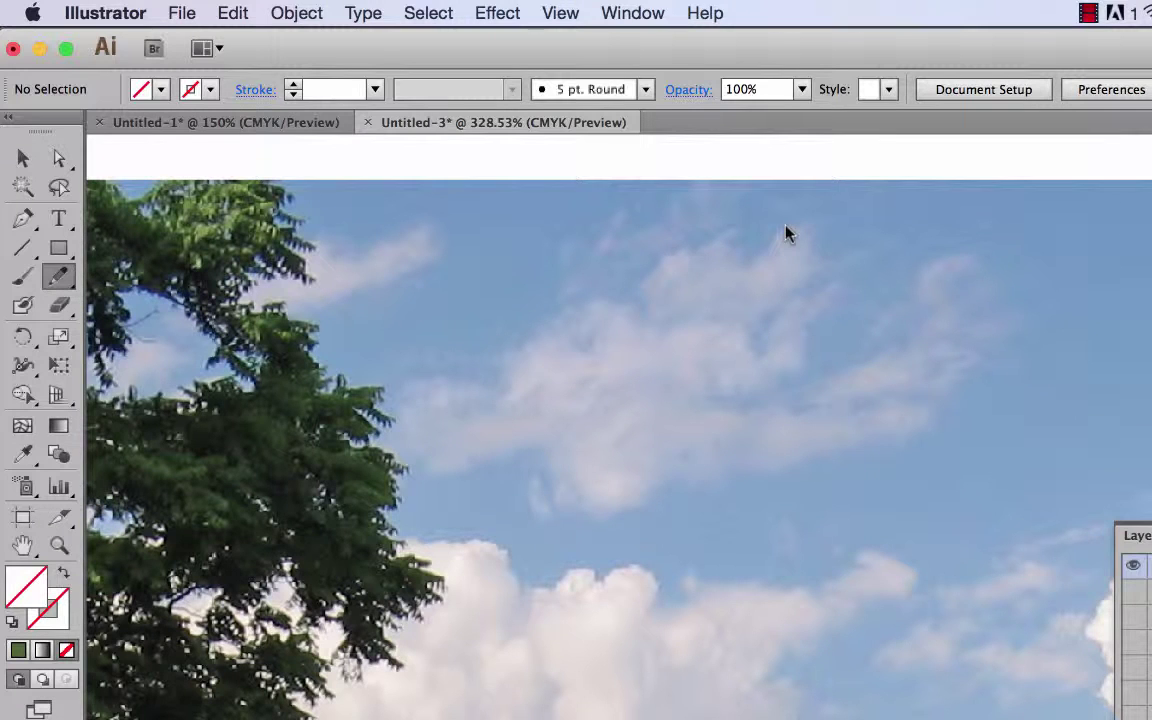
mouse_move(786, 233)
mouse_down()
mouse_move(737, 264)
mouse_move(725, 220)
mouse_up()
mouse_move(636, 228)
mouse_down()
mouse_move(623, 277)
mouse_move(643, 320)
mouse_move(588, 295)
mouse_move(573, 318)
mouse_move(610, 357)
mouse_move(583, 365)
mouse_move(557, 339)
mouse_move(531, 338)
mouse_move(509, 409)
mouse_move(460, 429)
mouse_move(441, 373)
mouse_move(409, 373)
mouse_move(400, 428)
mouse_move(423, 490)
mouse_move(449, 484)
mouse_move(460, 465)
mouse_move(495, 479)
mouse_move(508, 443)
mouse_move(532, 437)
mouse_move(557, 449)
mouse_move(567, 488)
mouse_move(533, 470)
mouse_move(529, 499)
mouse_move(543, 520)
mouse_move(593, 520)
mouse_move(649, 497)
mouse_move(663, 468)
mouse_move(689, 498)
mouse_move(717, 455)
mouse_move(757, 492)
mouse_move(820, 450)
mouse_move(924, 440)
mouse_move(938, 418)
mouse_move(904, 410)
mouse_move(863, 428)
mouse_move(849, 408)
mouse_move(876, 389)
mouse_move(943, 390)
mouse_move(955, 379)
mouse_move(947, 341)
mouse_move(985, 330)
mouse_move(934, 306)
mouse_move(955, 254)
mouse_move(908, 288)
mouse_move(892, 360)
mouse_move(791, 416)
mouse_move(702, 417)
mouse_move(679, 386)
mouse_move(691, 370)
mouse_move(730, 380)
mouse_move(770, 368)
mouse_move(805, 321)
mouse_move(764, 339)
mouse_move(746, 306)
mouse_move(833, 271)
mouse_up()
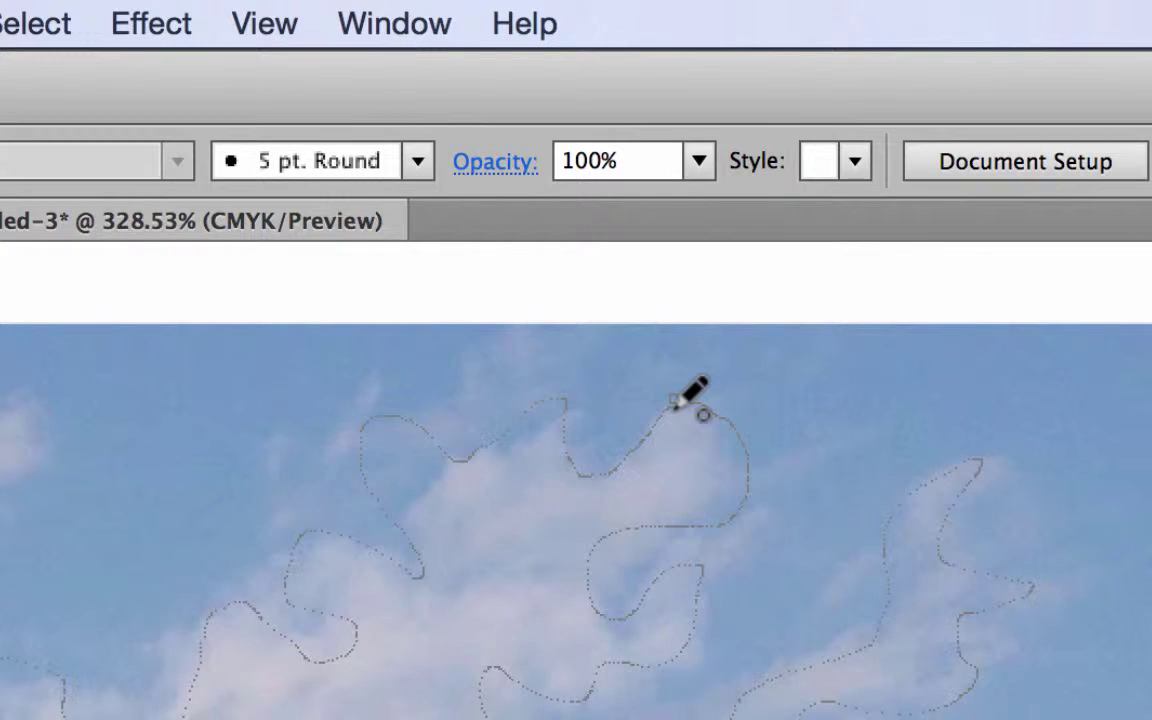
drag(672, 400, 672, 399)
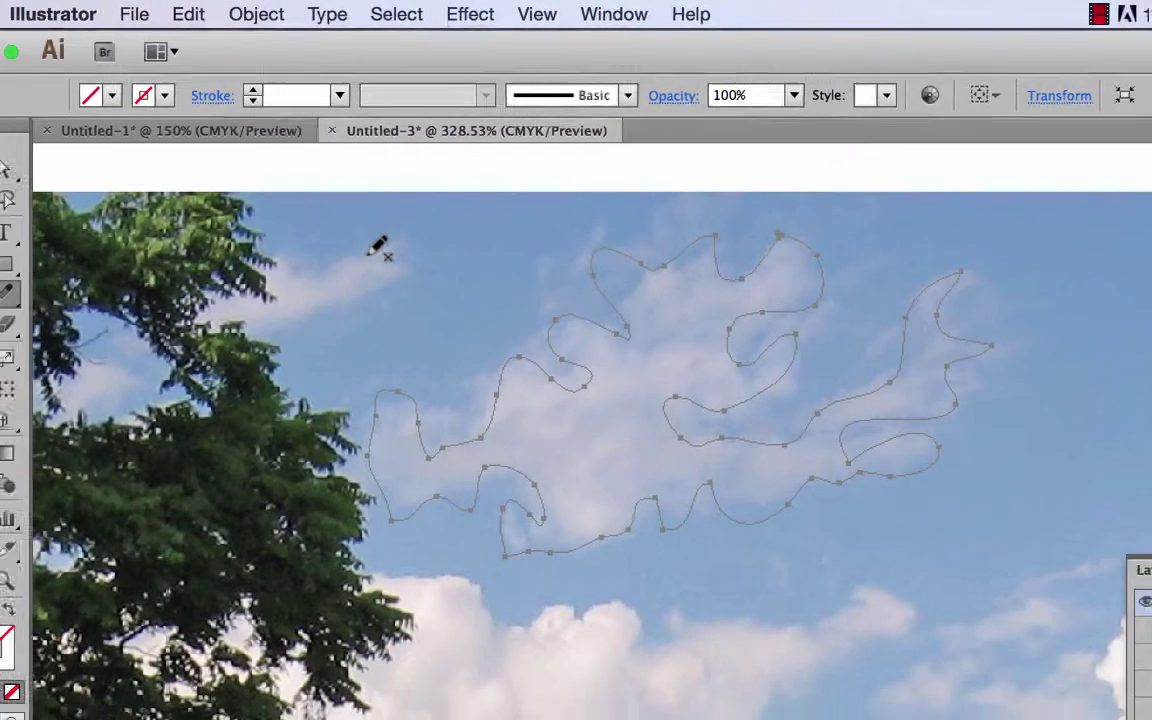
mouse_move(412, 233)
mouse_down()
mouse_move(345, 255)
mouse_move(262, 222)
mouse_move(182, 285)
mouse_move(303, 307)
mouse_move(448, 254)
mouse_move(428, 225)
mouse_up()
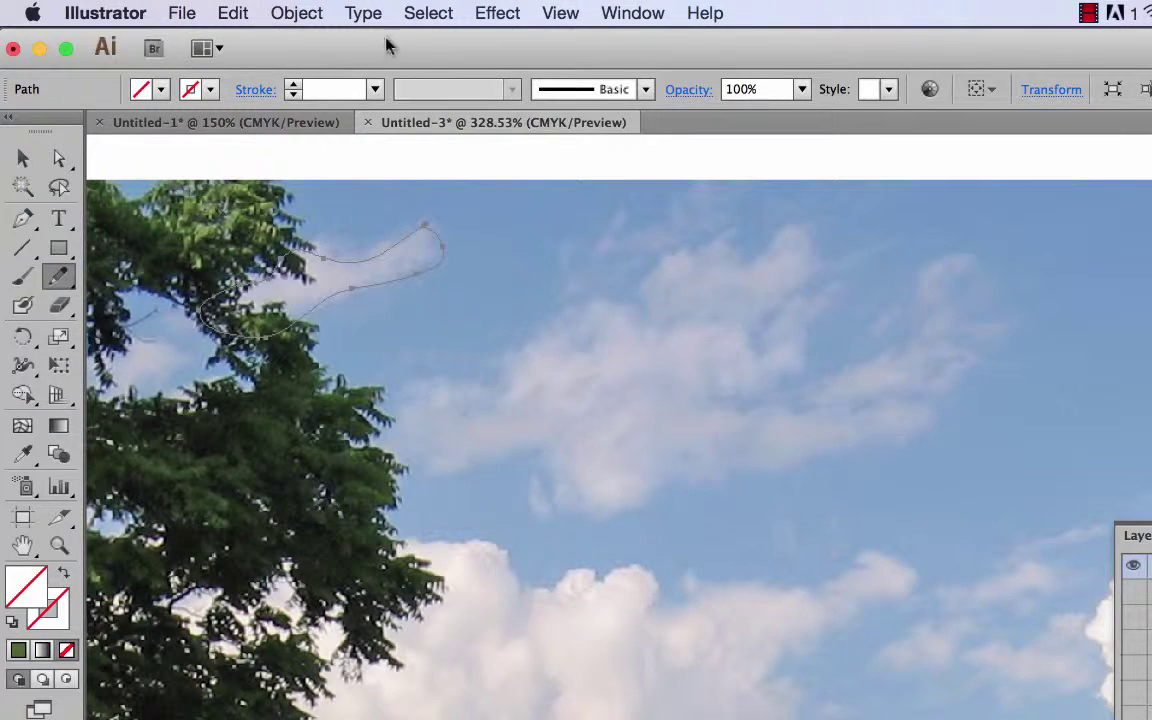
Check the traced cloud paths in Outline view and return to Preview.
click(578, 14)
click(585, 39)
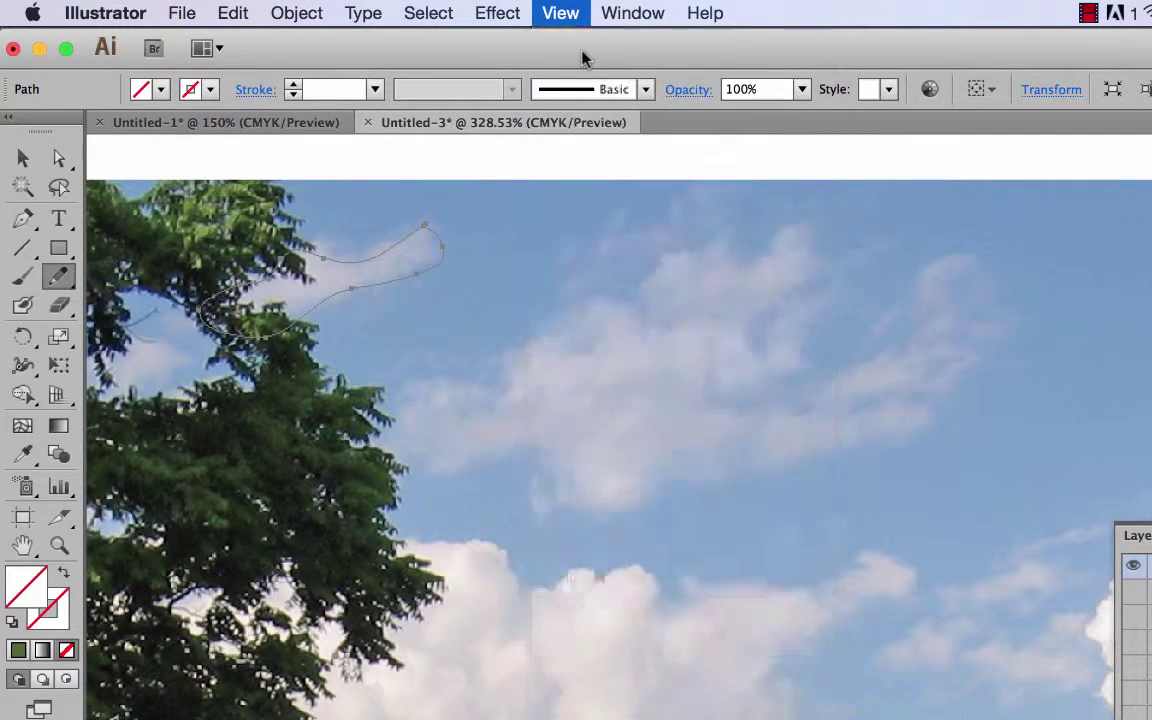
click(566, 14)
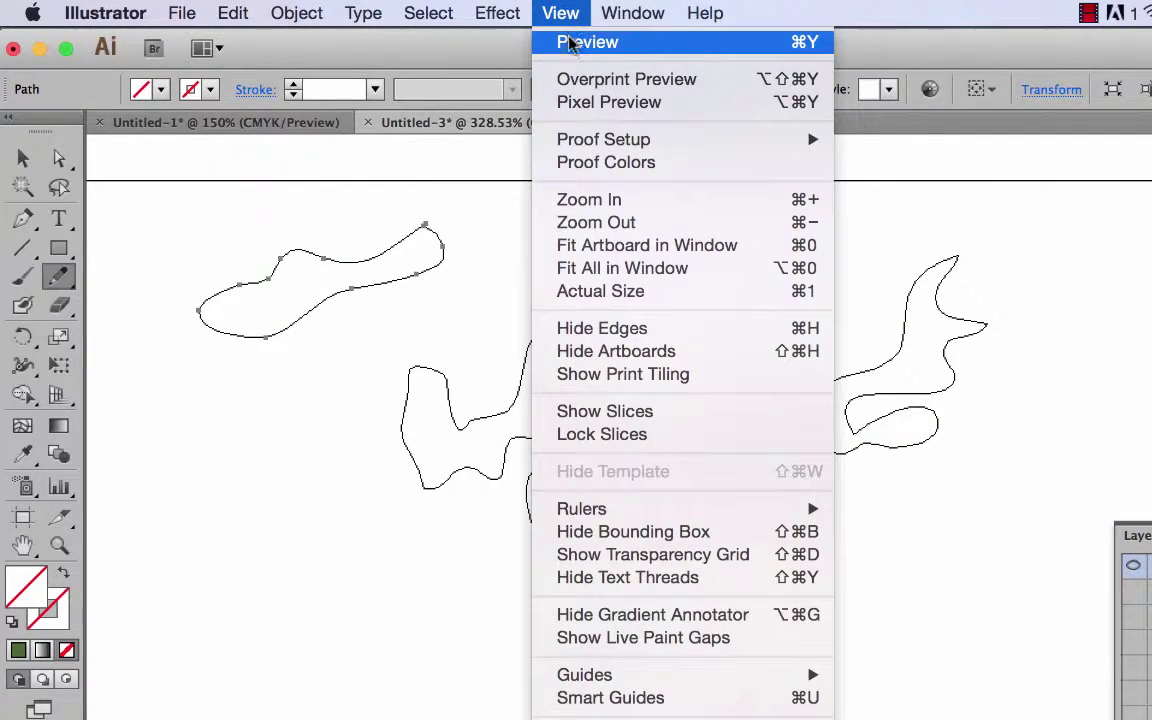
click(588, 41)
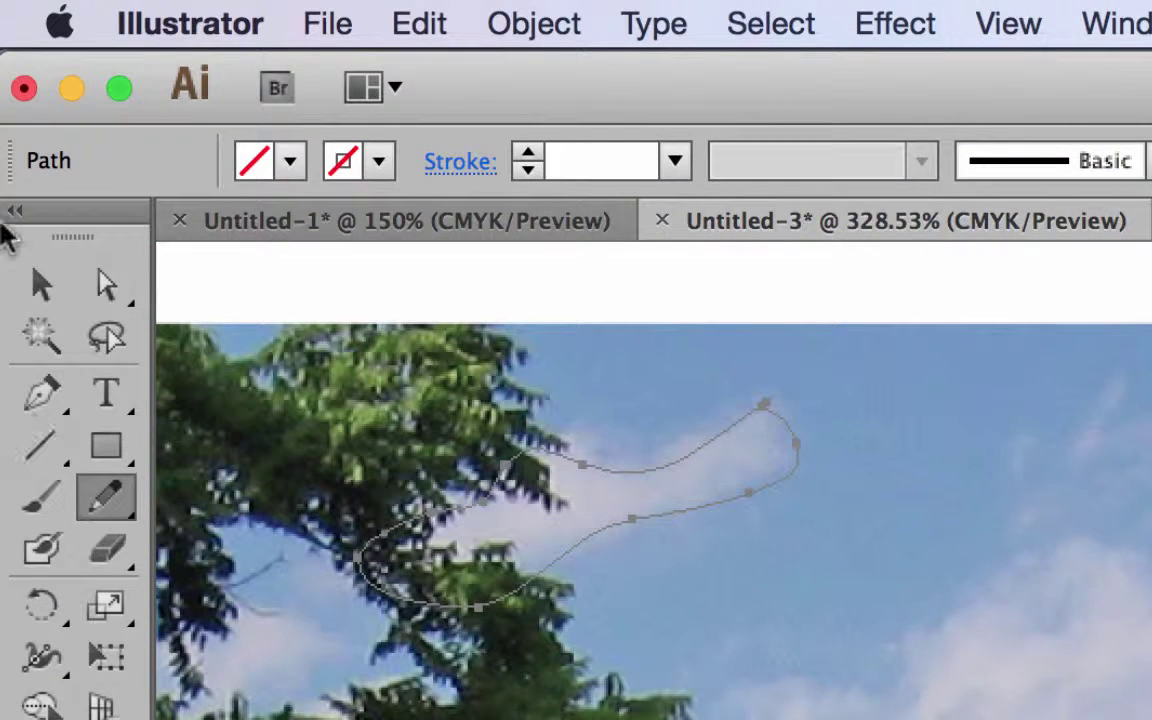
Select all traced cloud paths in Outline view, give them a 1 pt magenta stroke, and return to Preview.
click(45, 283)
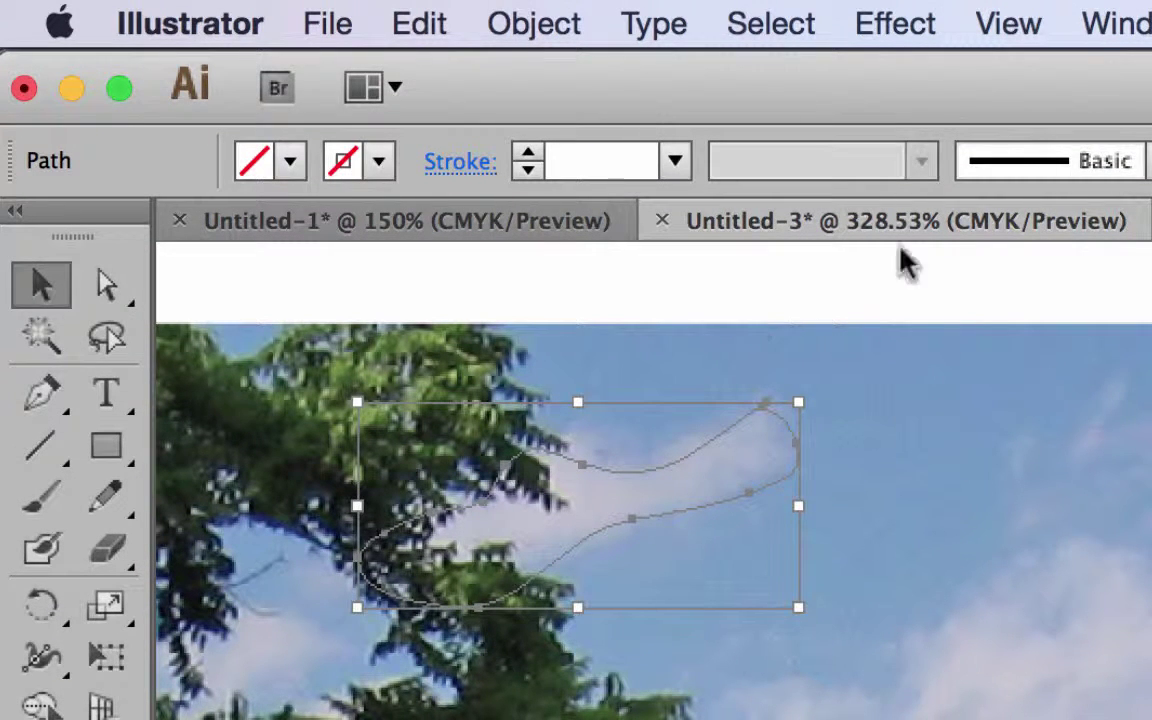
click(1010, 24)
click(1050, 78)
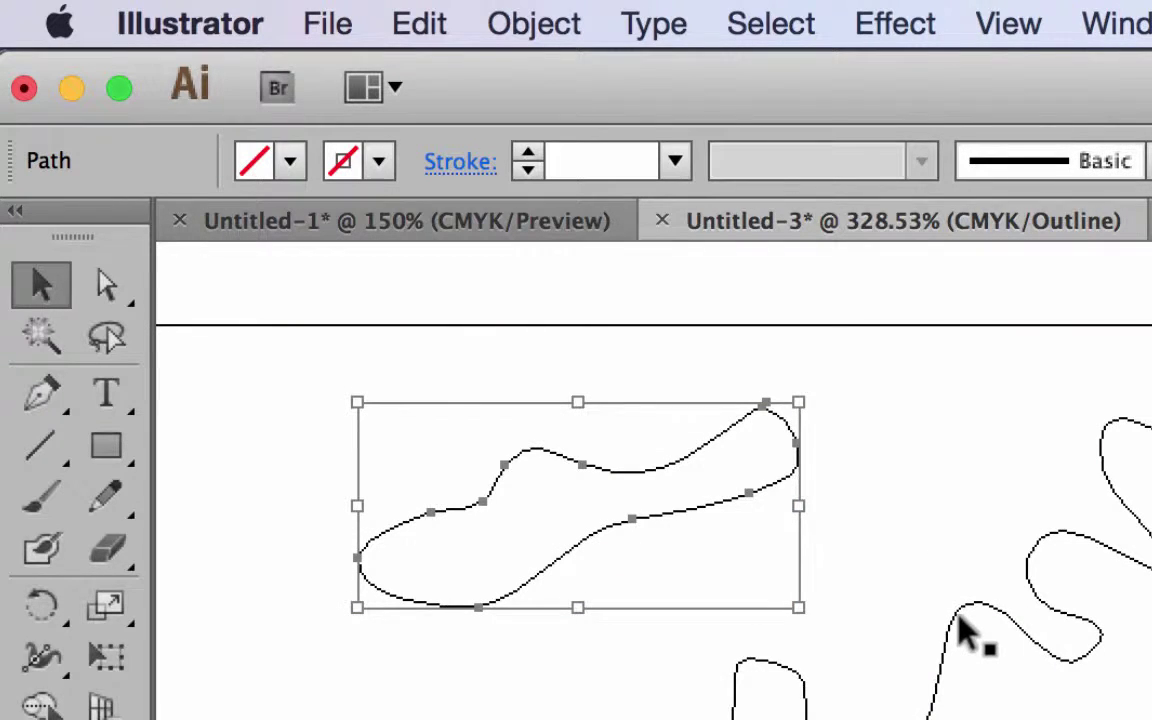
key(super+a)
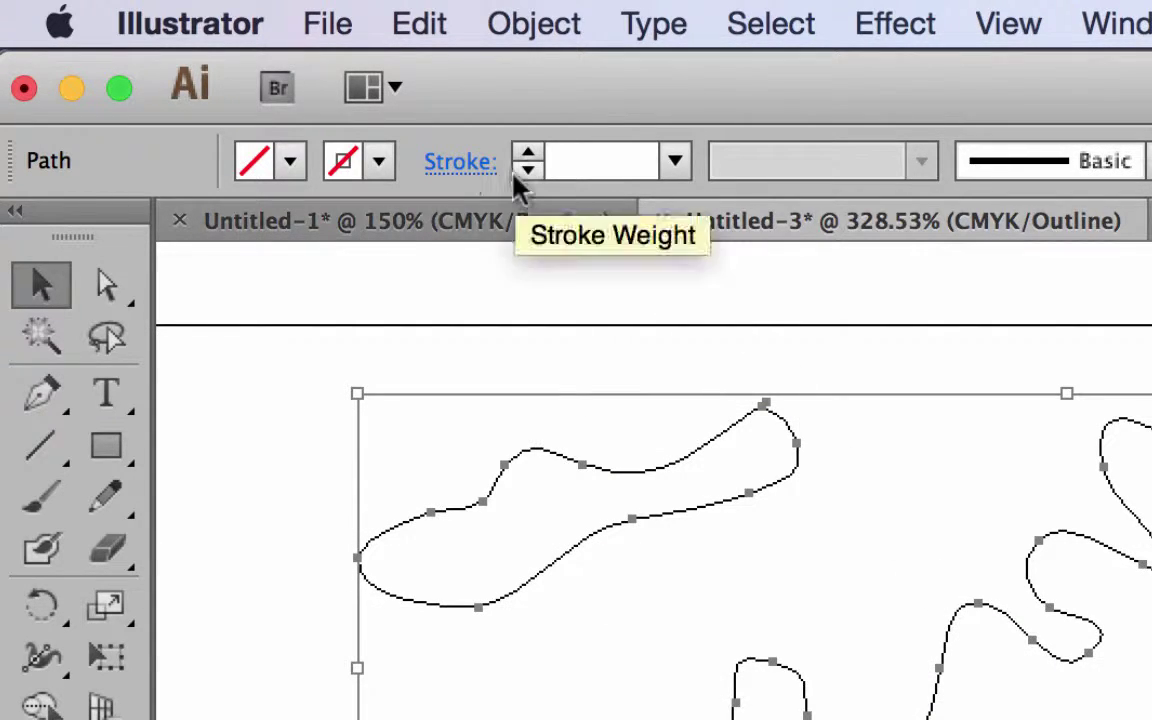
click(388, 170)
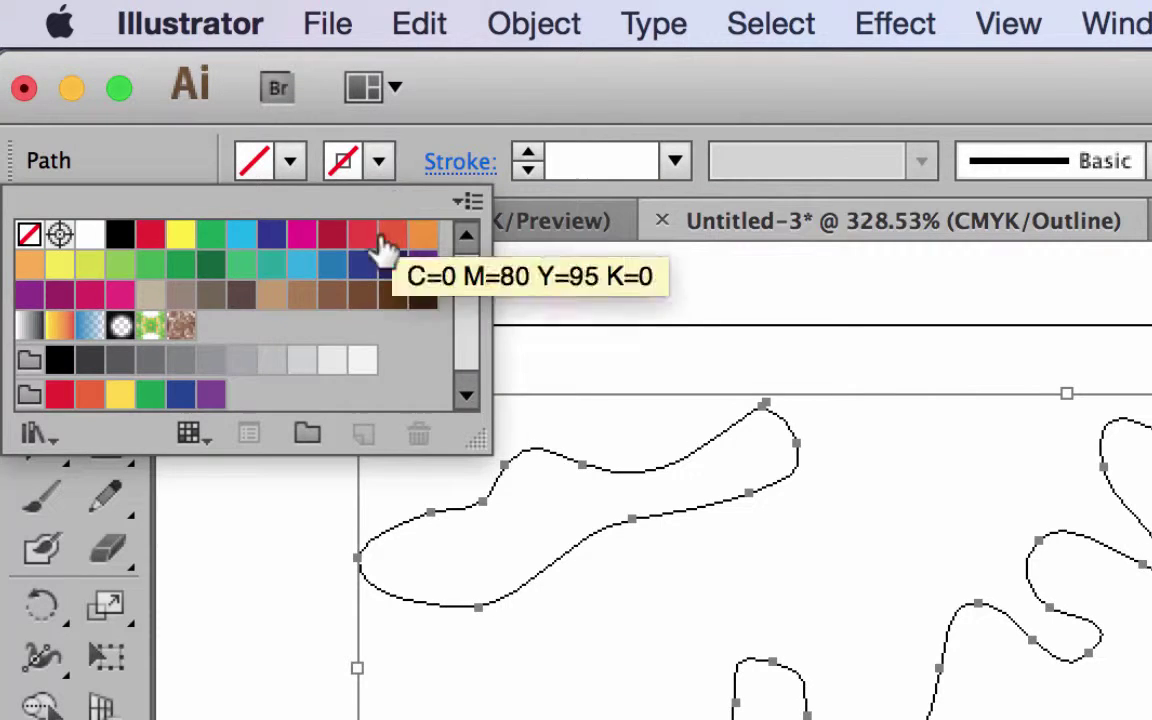
click(303, 237)
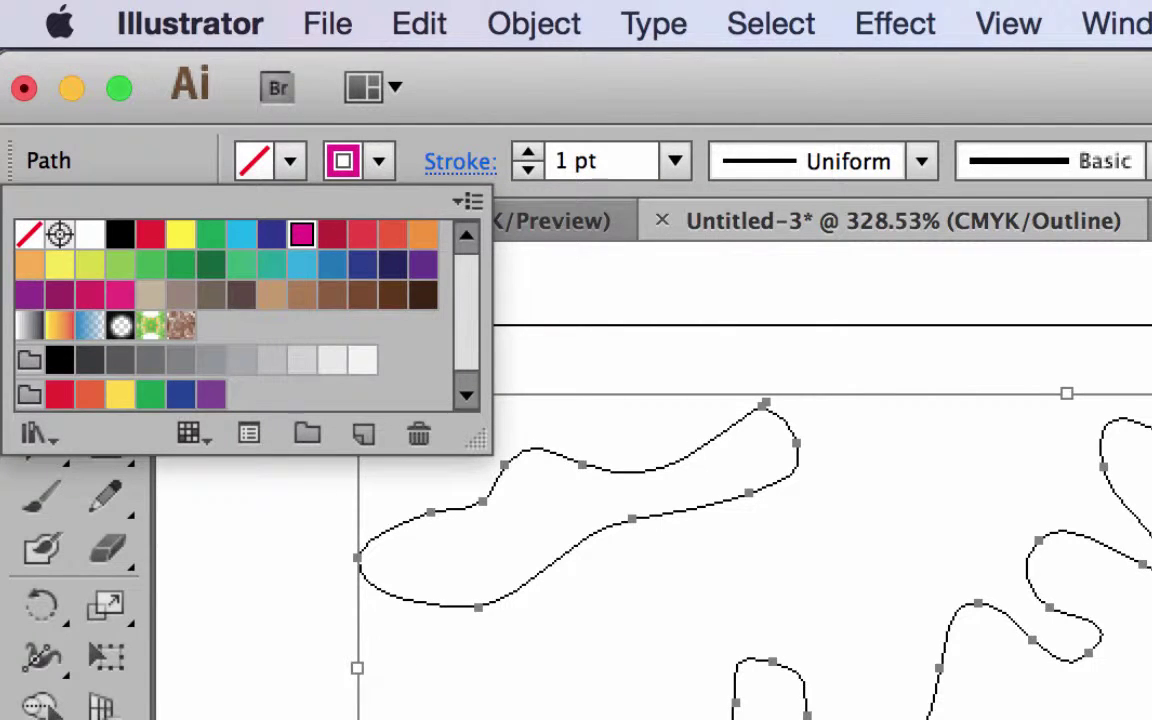
key(Escape)
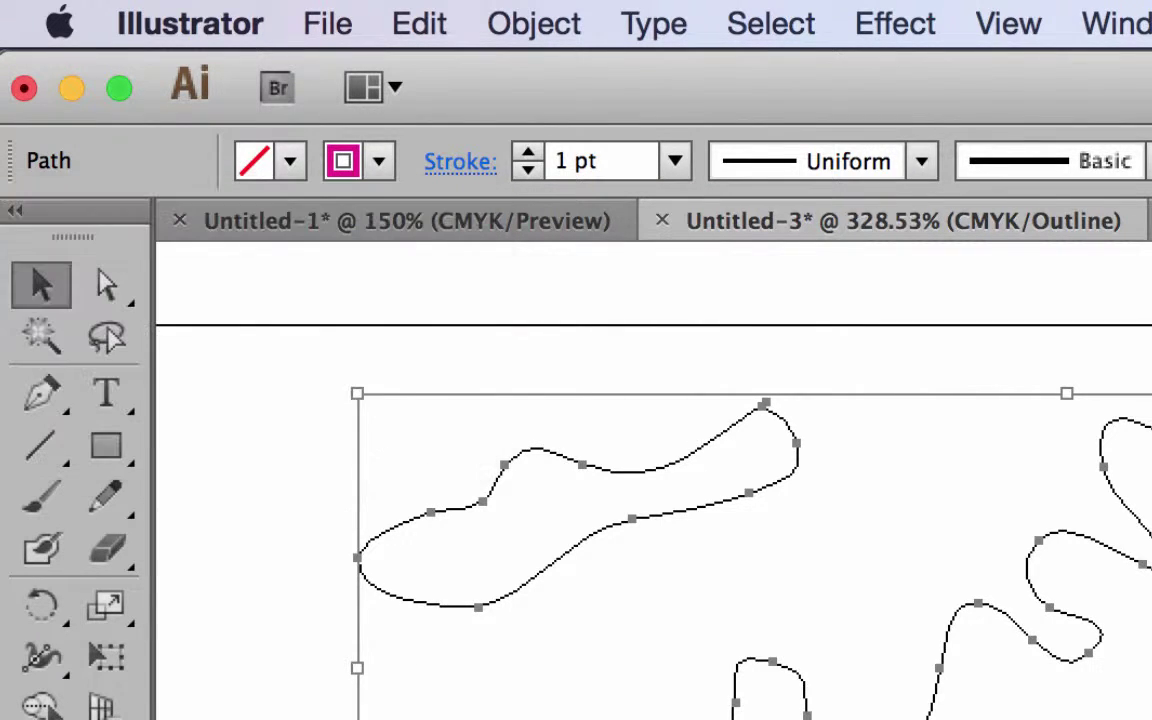
click(1015, 26)
click(1040, 77)
Trace pencil outlines around the four small wisps between the big clouds and the longer wisp below them.
scroll(650, 480, down, 5)
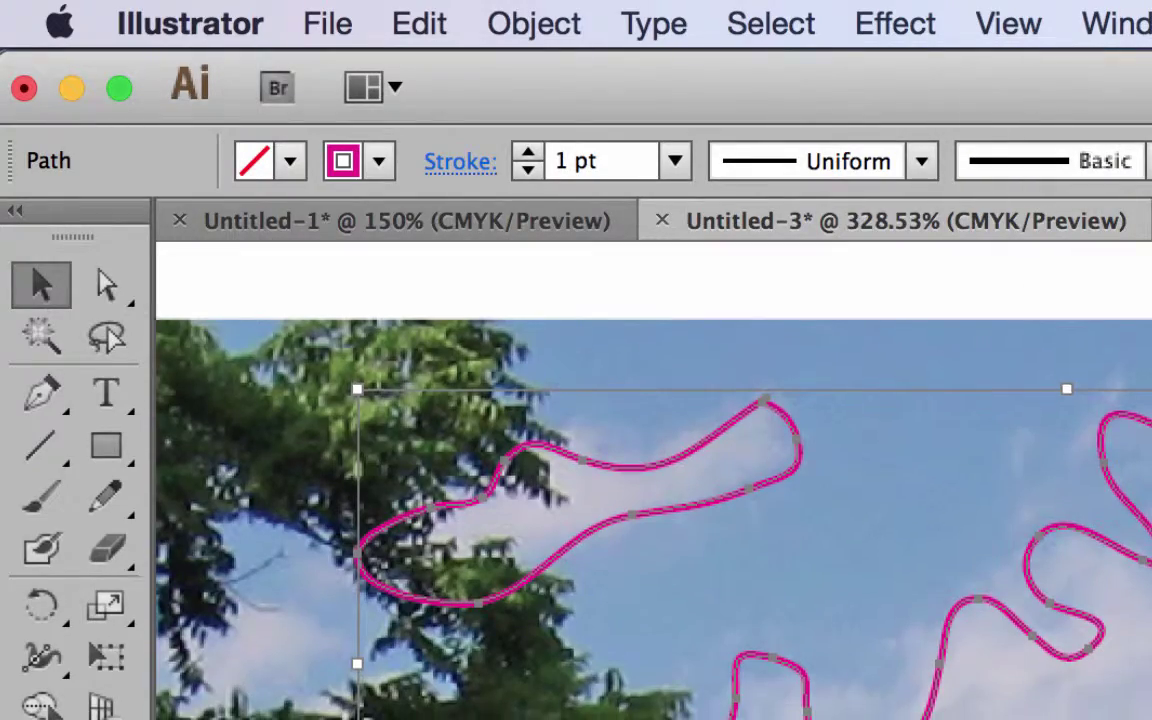
scroll(345, 392, down, 4)
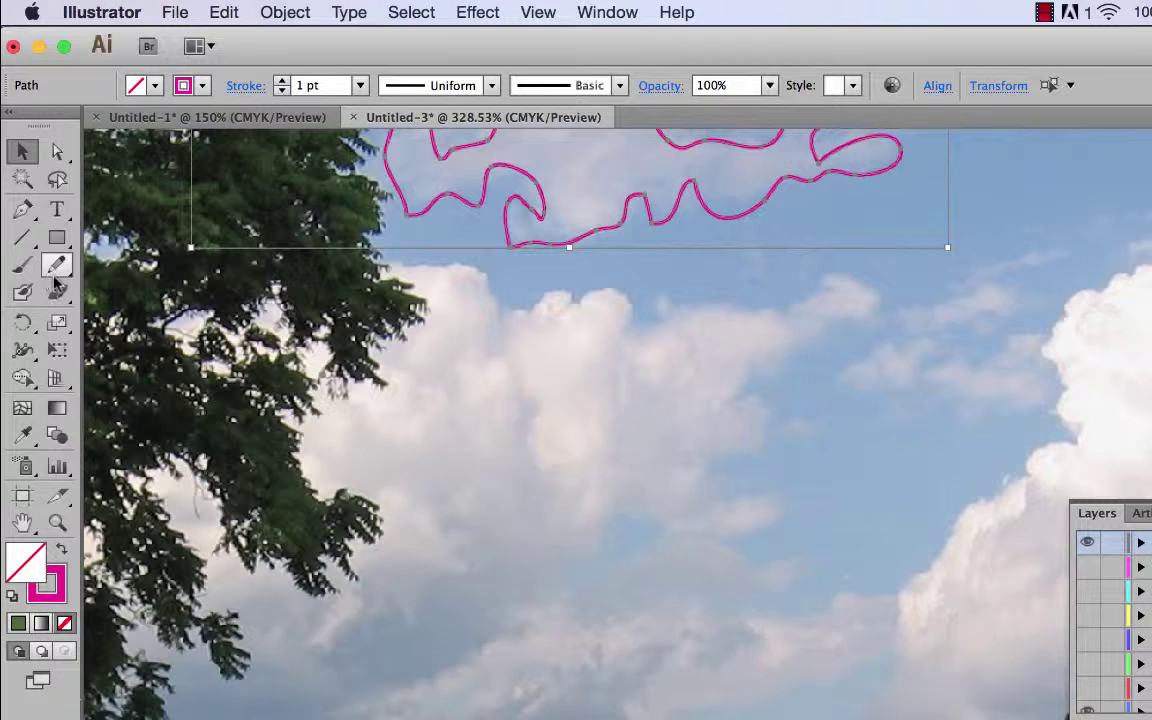
click(55, 275)
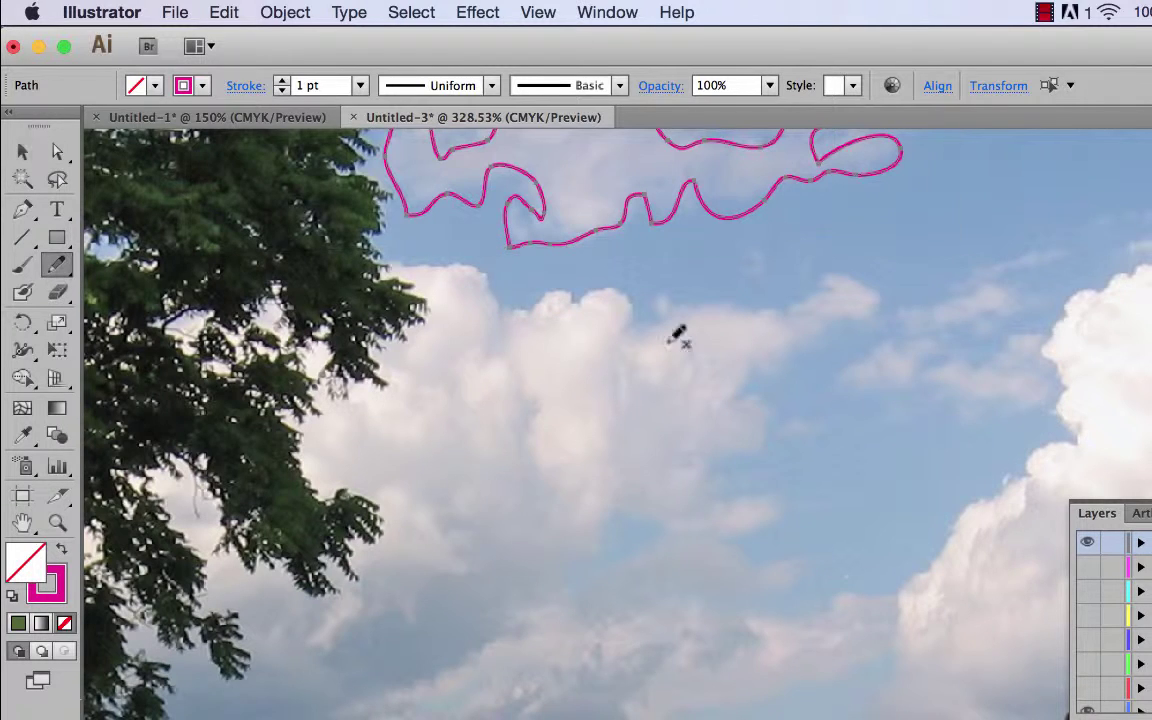
mouse_move(1080, 262)
mouse_down()
mouse_move(962, 285)
mouse_move(1010, 292)
mouse_move(1030, 328)
mouse_up()
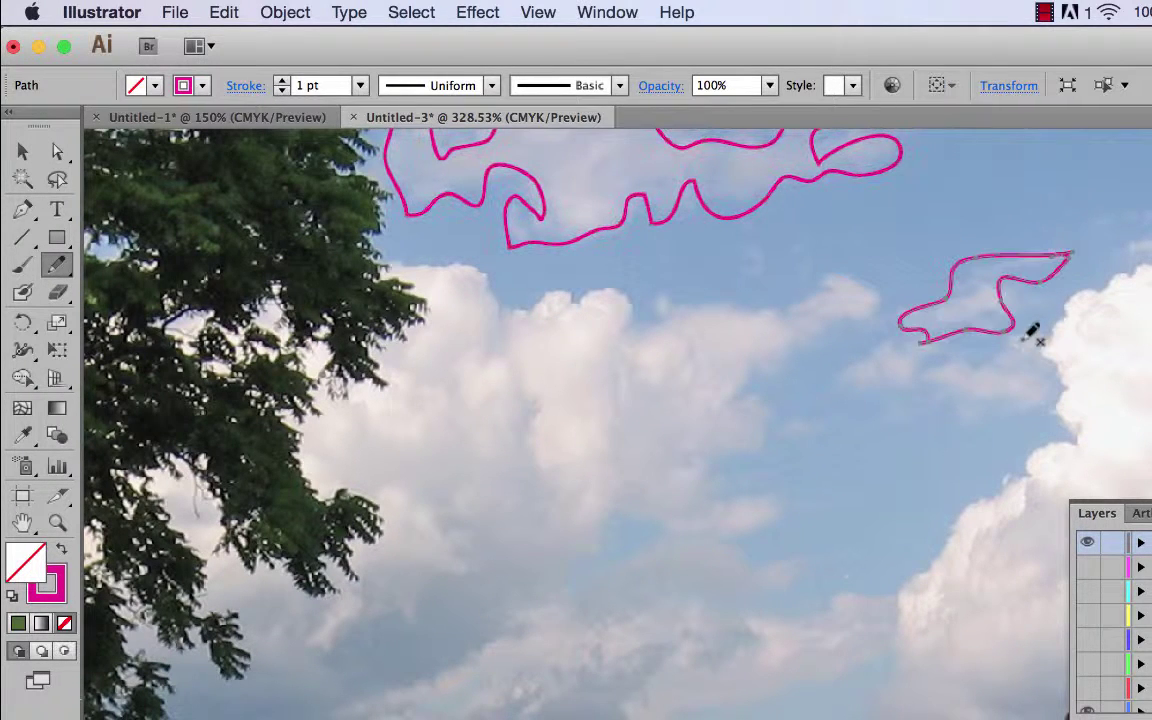
mouse_move(951, 411)
mouse_down()
mouse_move(933, 360)
mouse_move(915, 347)
mouse_move(845, 392)
mouse_up()
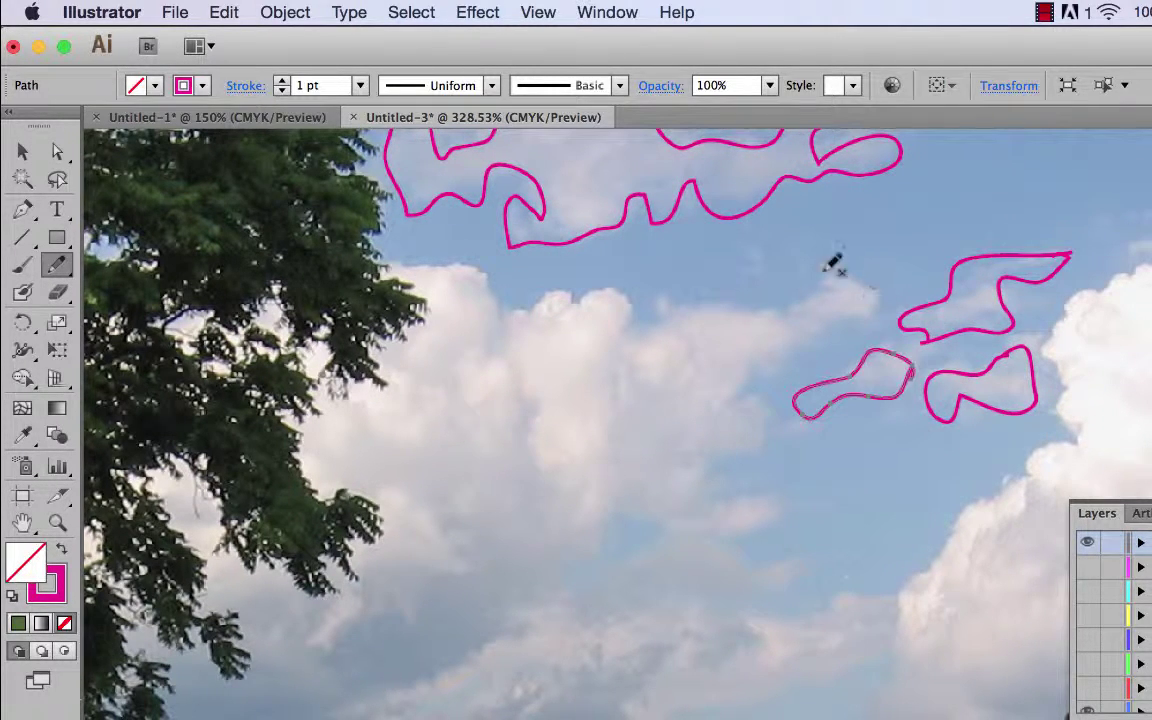
mouse_move(830, 268)
mouse_down()
mouse_move(885, 293)
mouse_move(818, 278)
mouse_up()
mouse_move(645, 552)
mouse_down()
mouse_move(575, 595)
mouse_move(660, 605)
mouse_up()
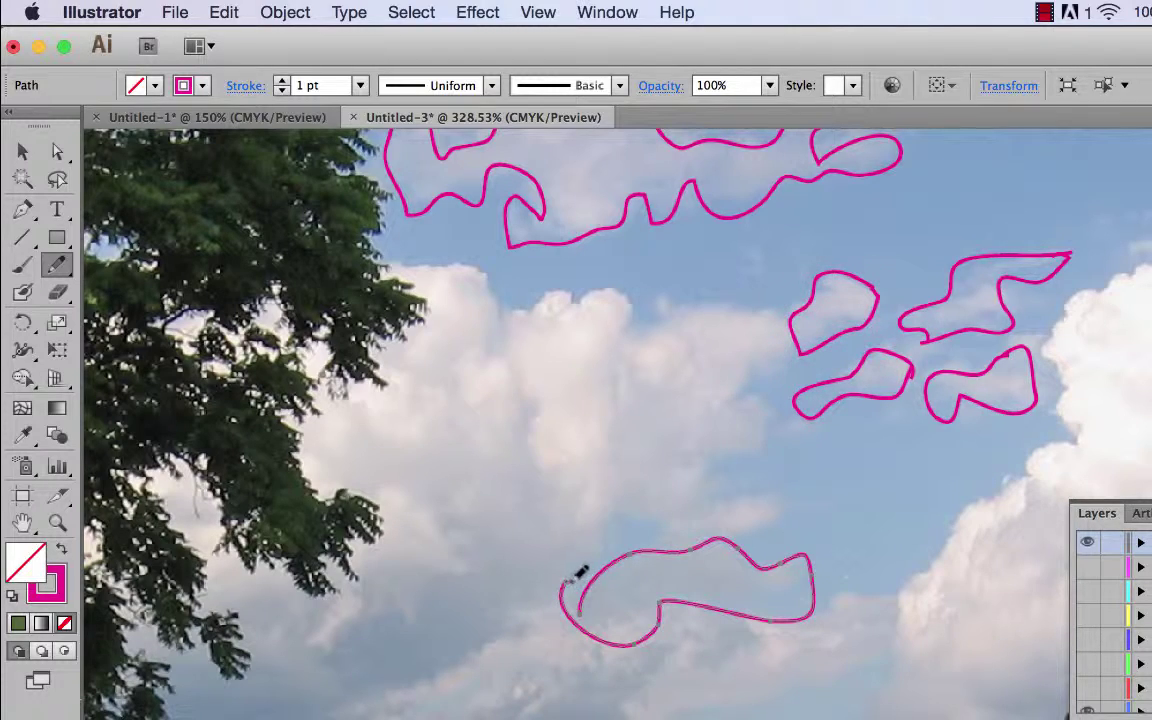
Rename the "cloud little" layer as "cloud wispy".
key(super+minus)
key(super+minus)
key(super+minus)
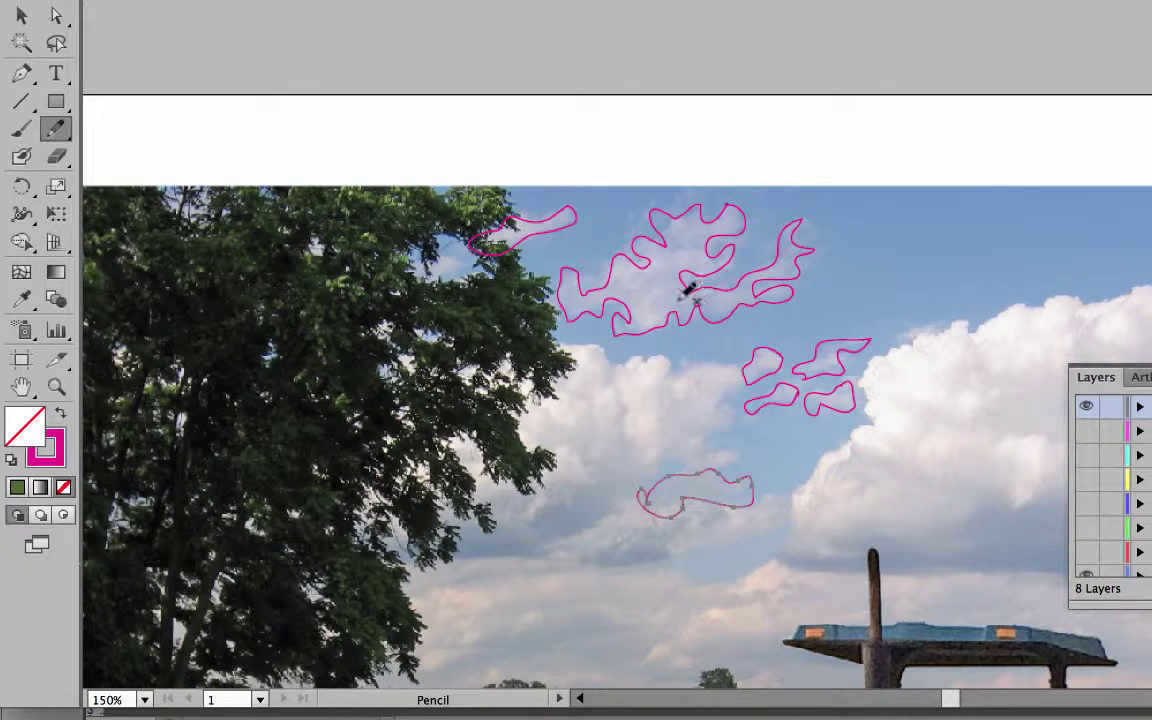
click(21, 15)
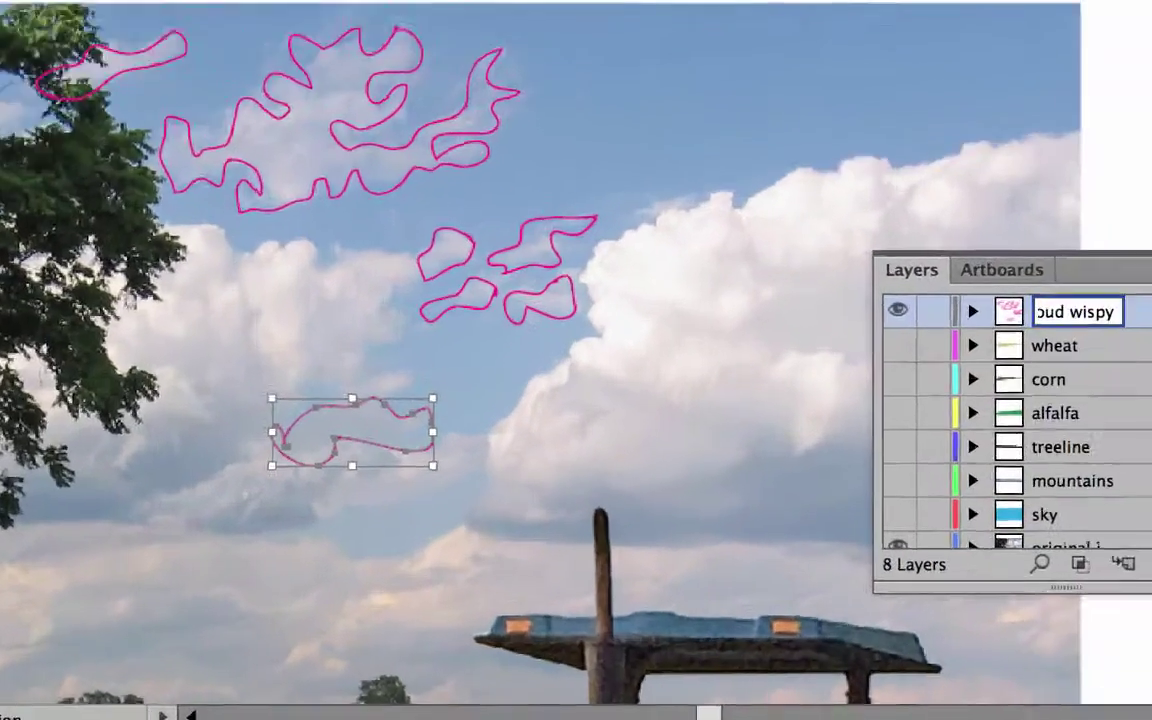
key(Return)
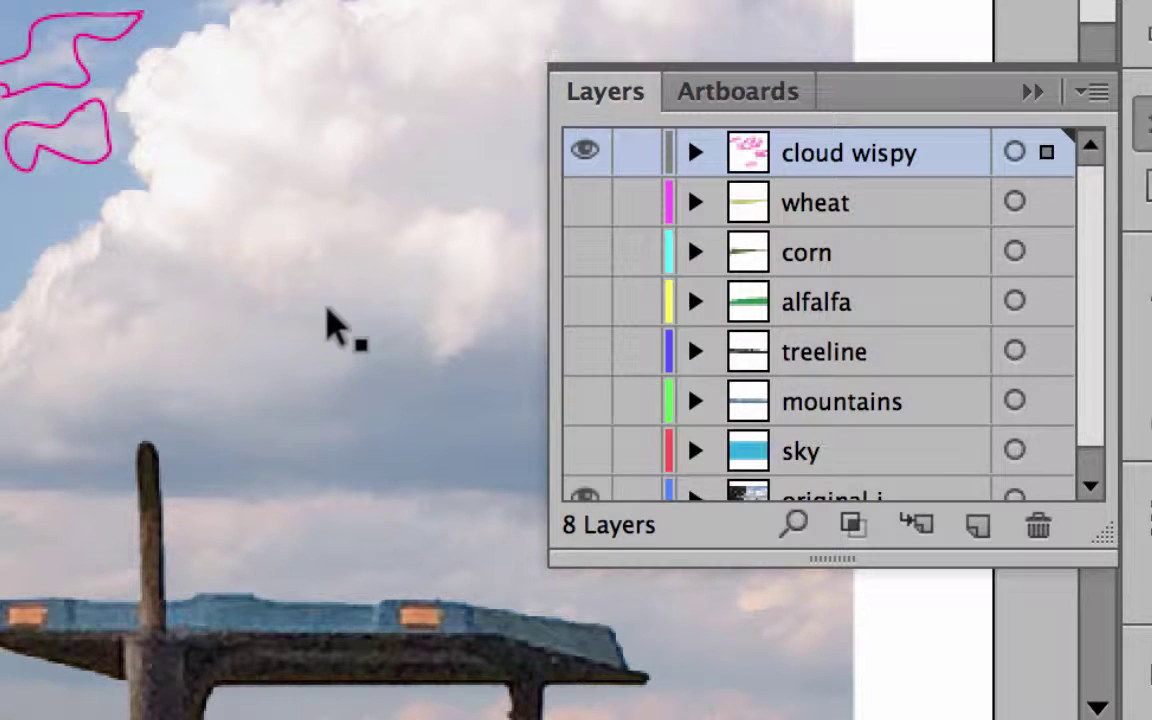
click(1031, 93)
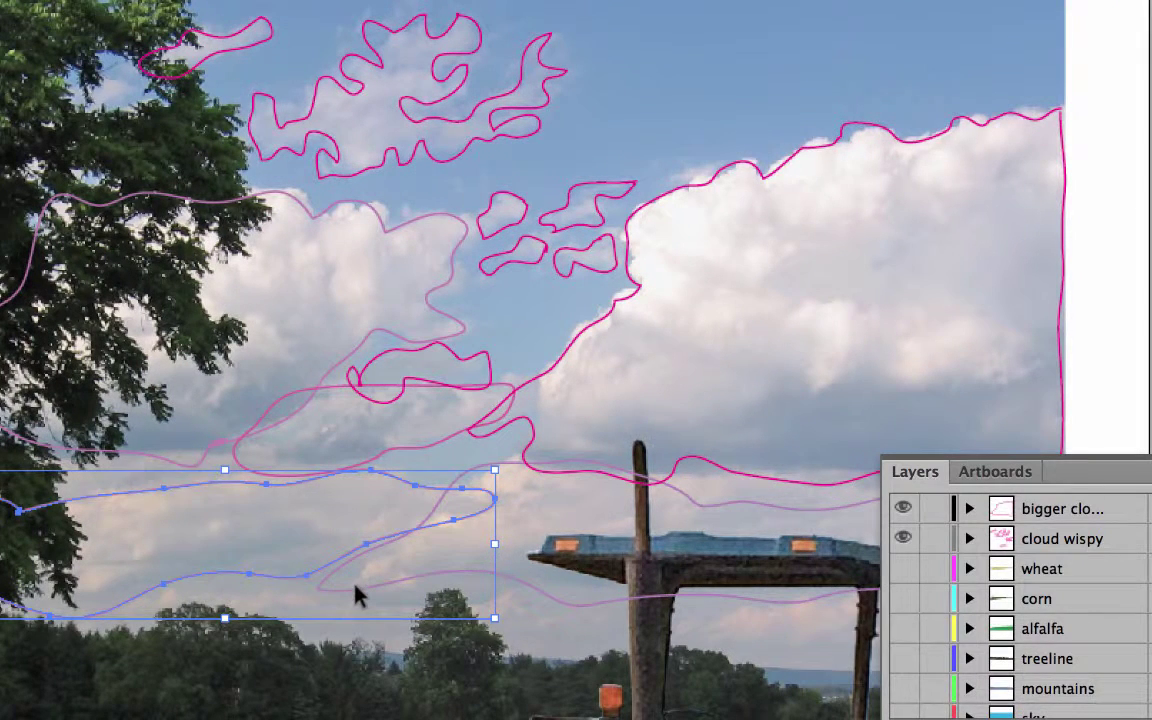
Select the contents of the cloud wispy layer and of the bigger clouds layer to check which paths each holds.
click(522, 505)
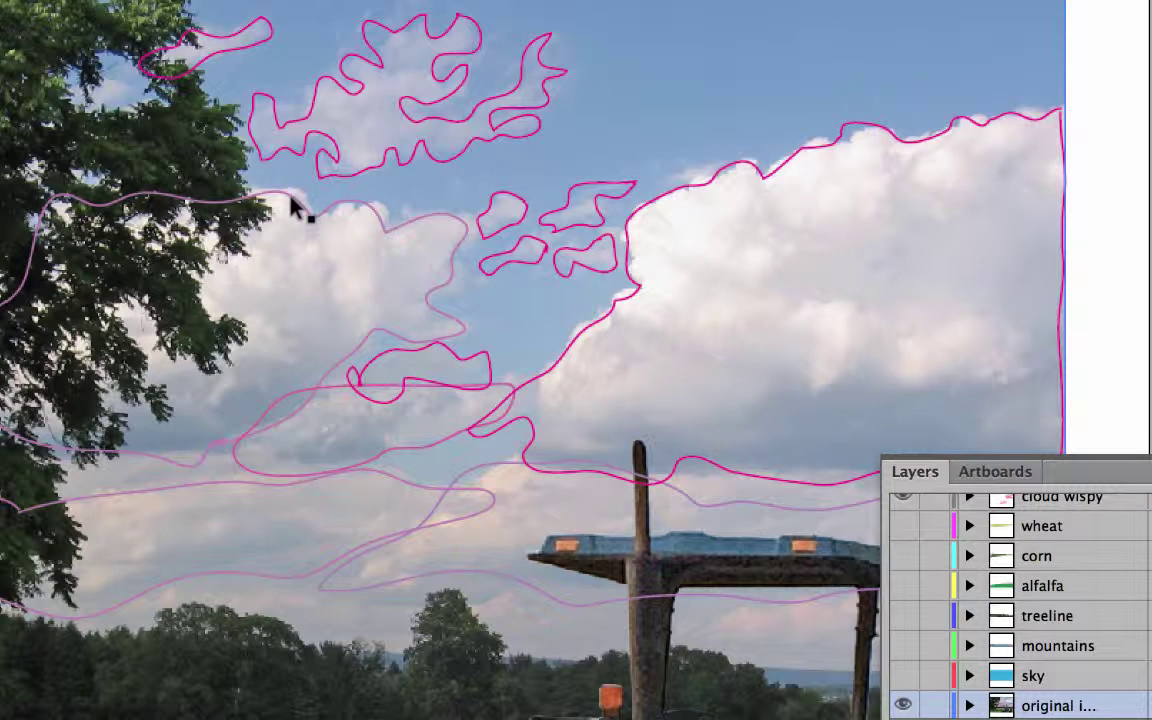
scroll(1080, 580, up, 2)
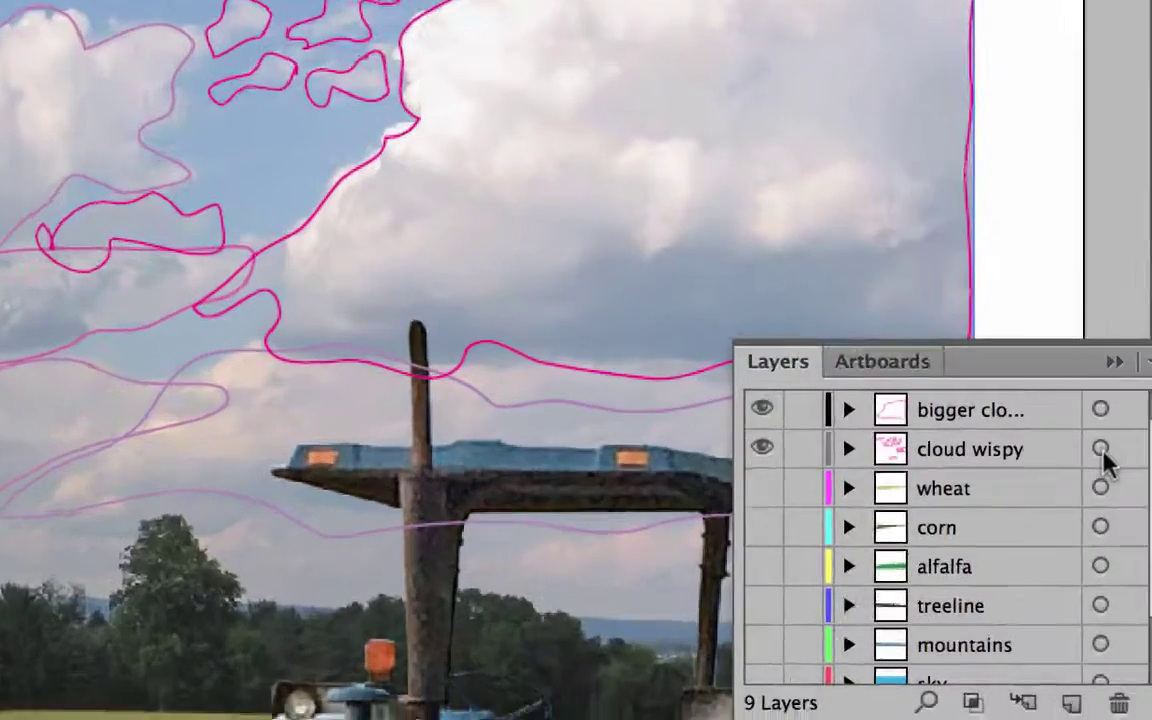
click(1100, 450)
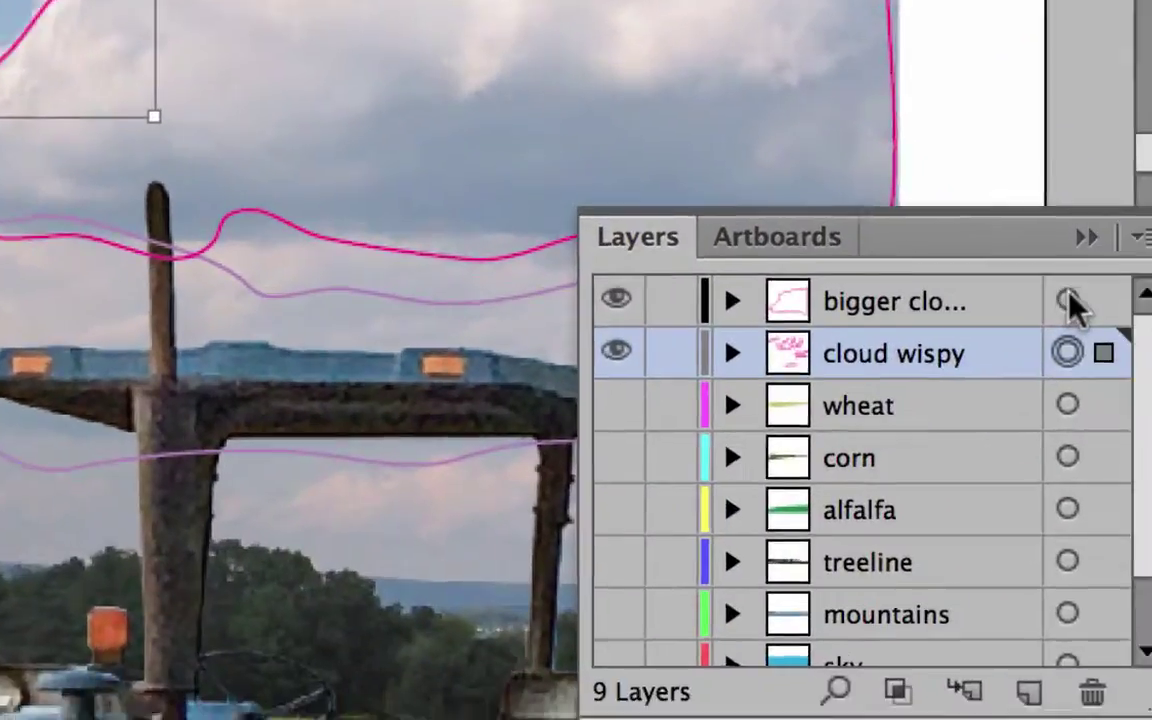
click(1068, 302)
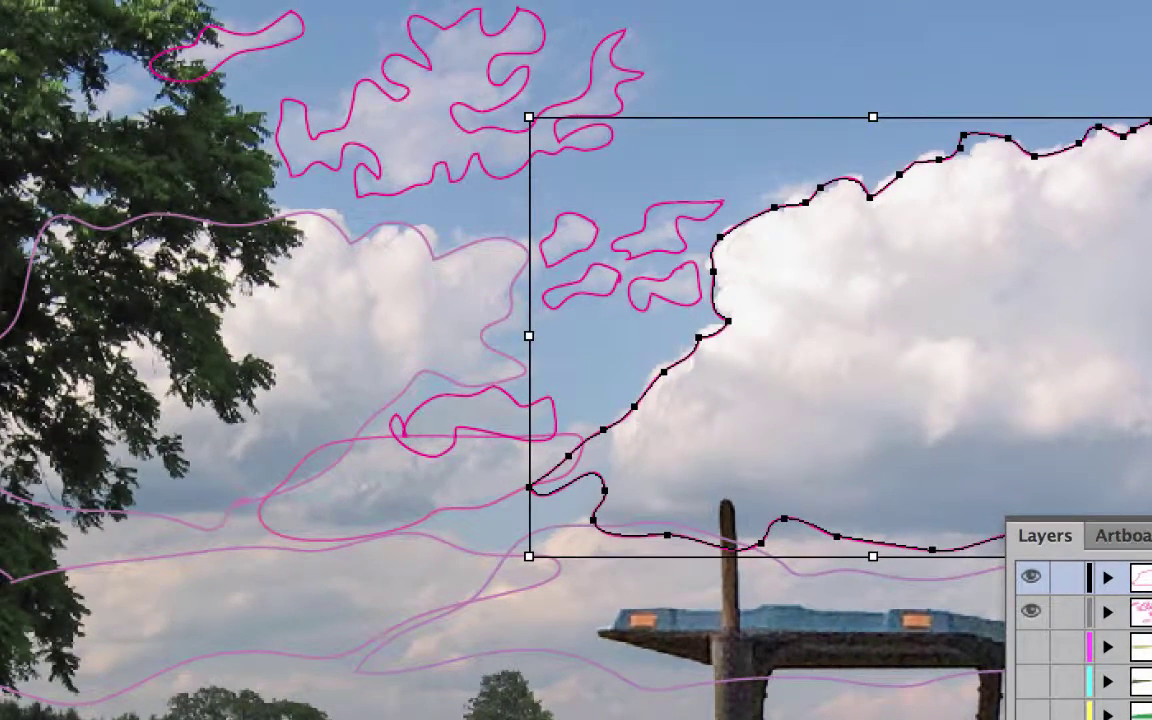
Move the traced cloud paths from the original image layer to the bigger clouds layer, leaving the photo in place, and lock the original image layer.
click(476, 607)
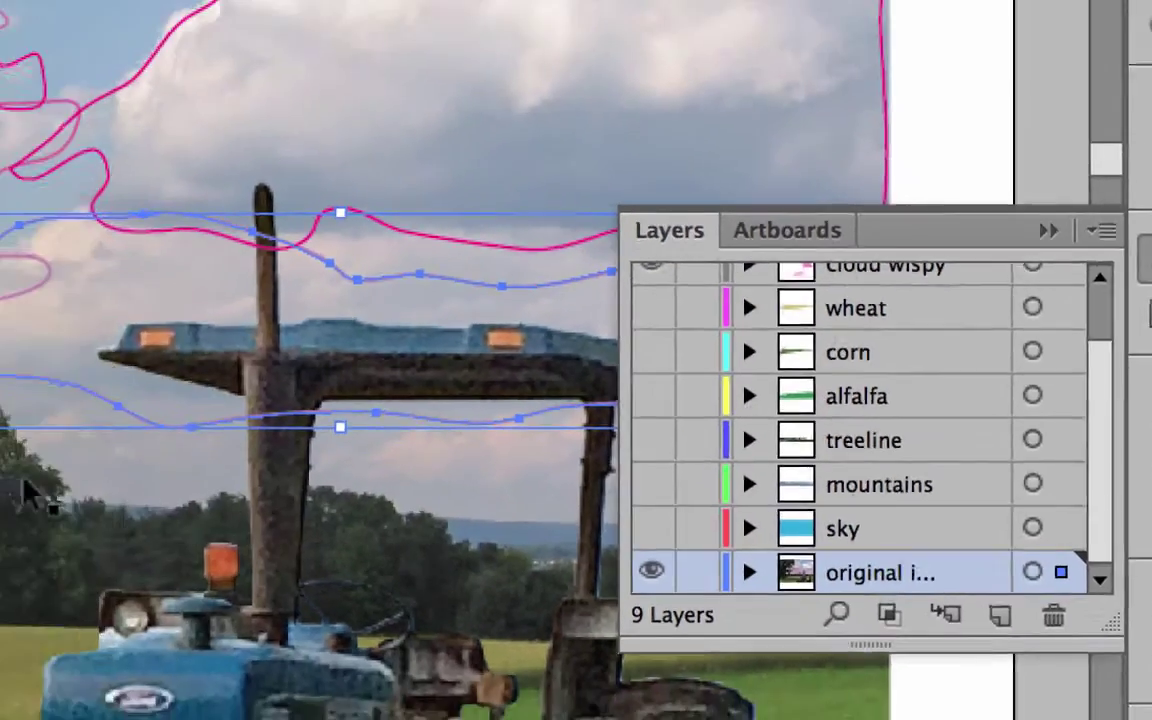
click(1032, 571)
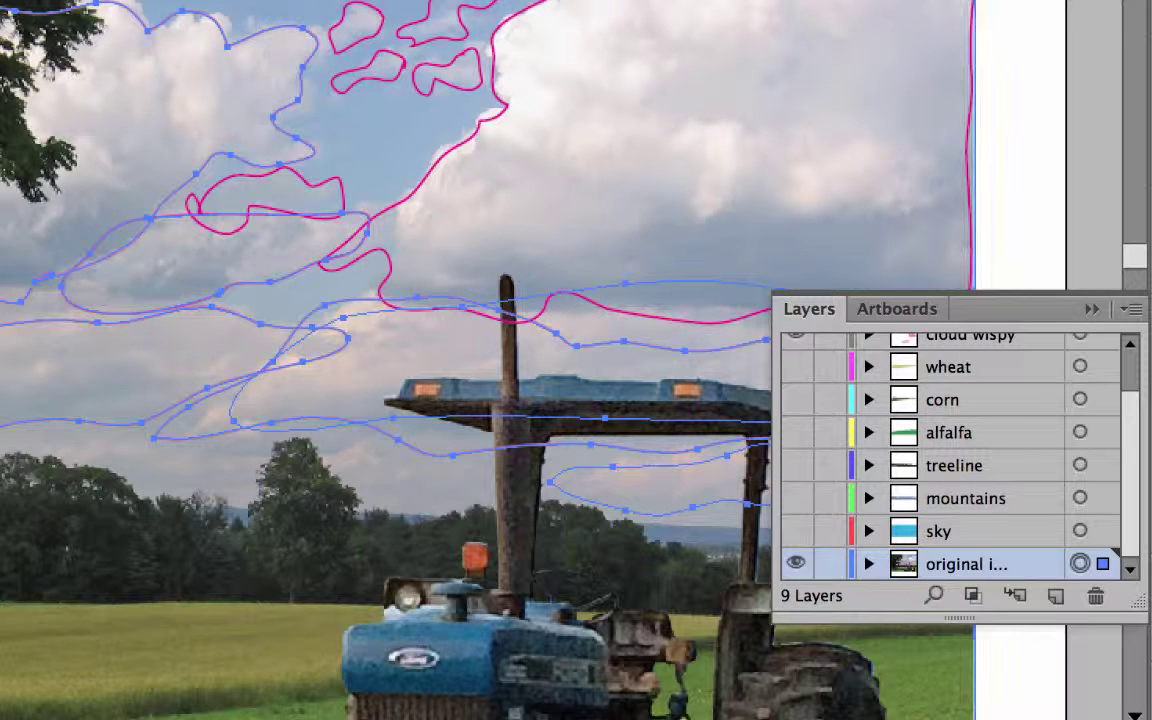
key(ctrl+a)
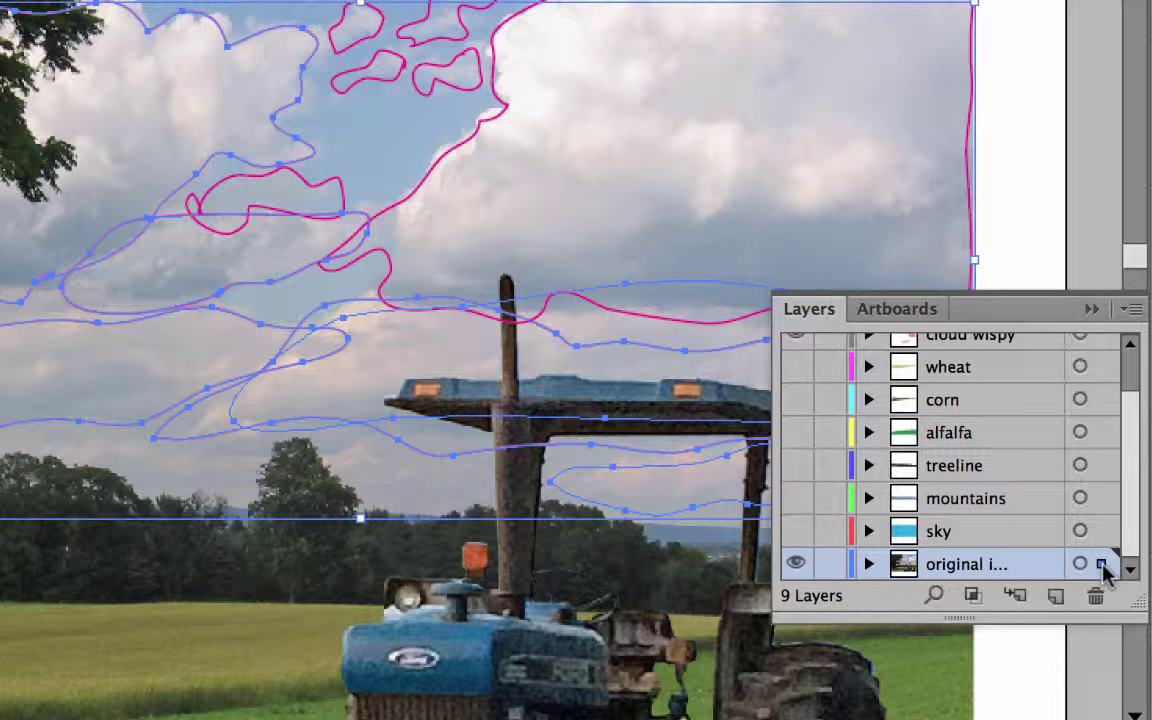
drag(1103, 567, 1103, 349)
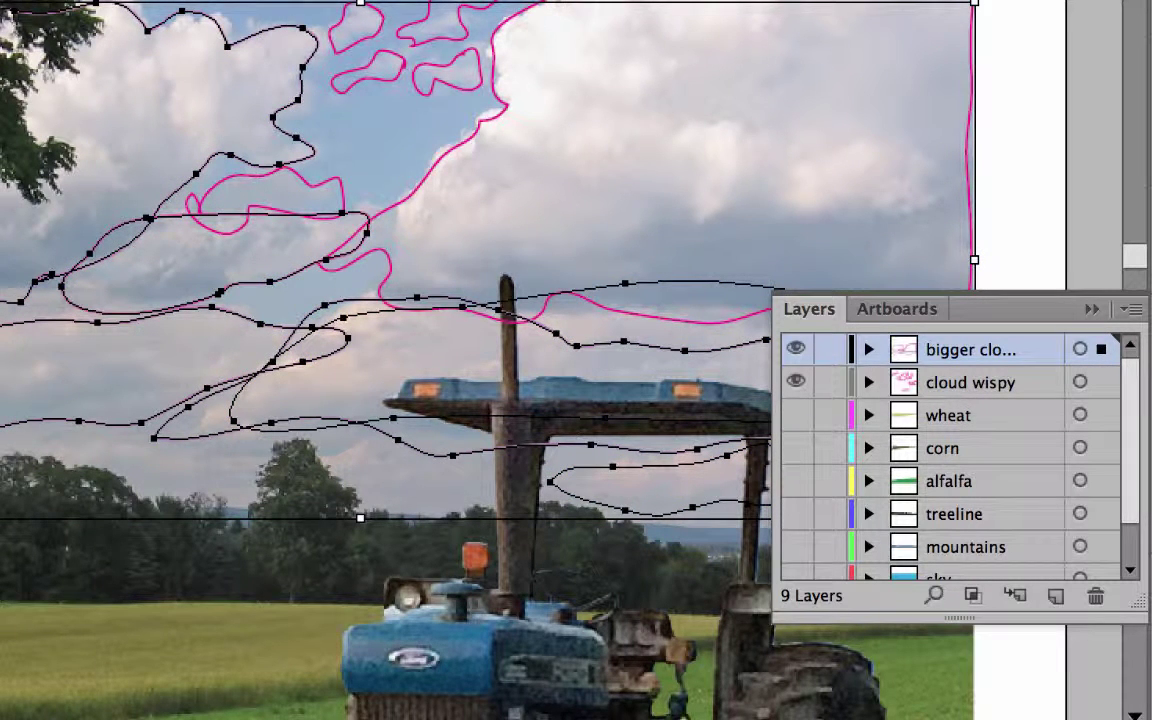
scroll(823, 508, down, 2)
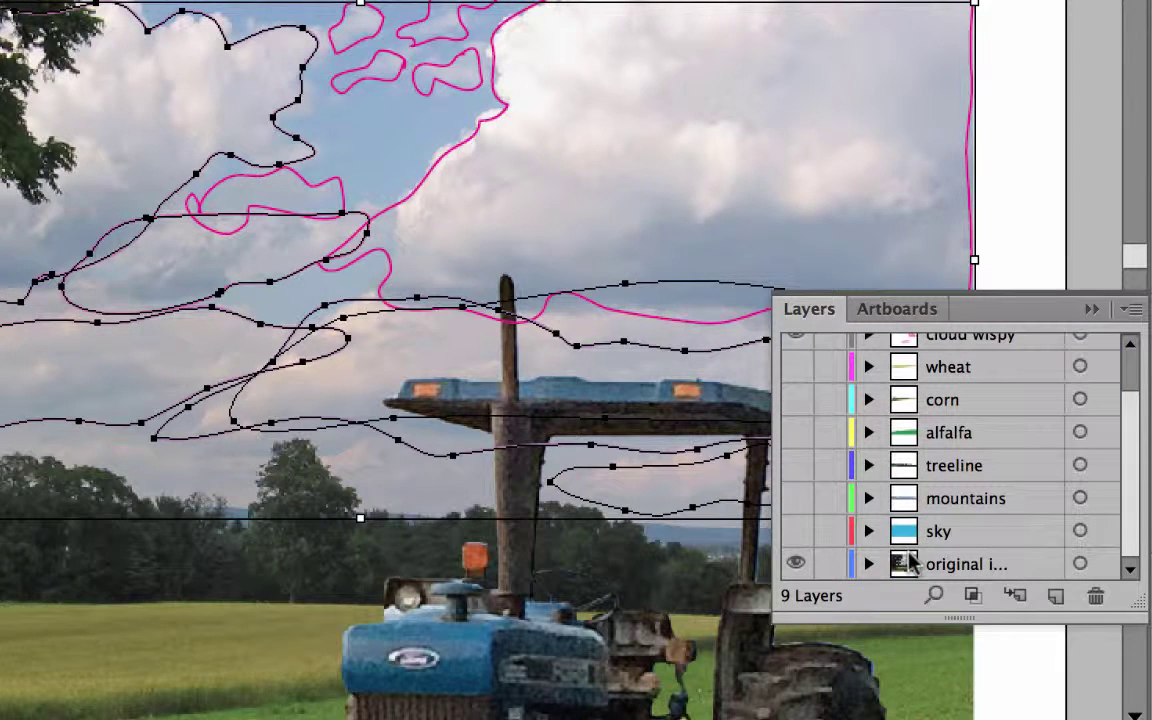
click(826, 564)
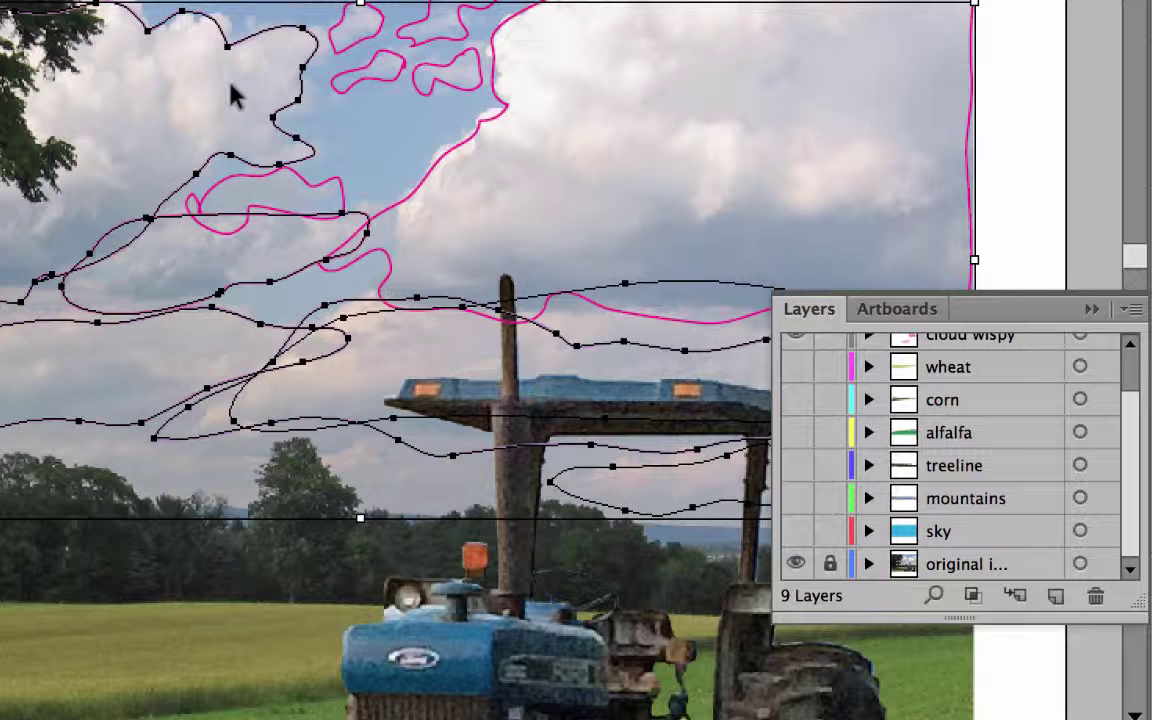
Check the paths on the bigger clouds layer and on the cloud wispy layer, reviewing the tracing against the whole photo.
drag(1131, 463, 1127, 345)
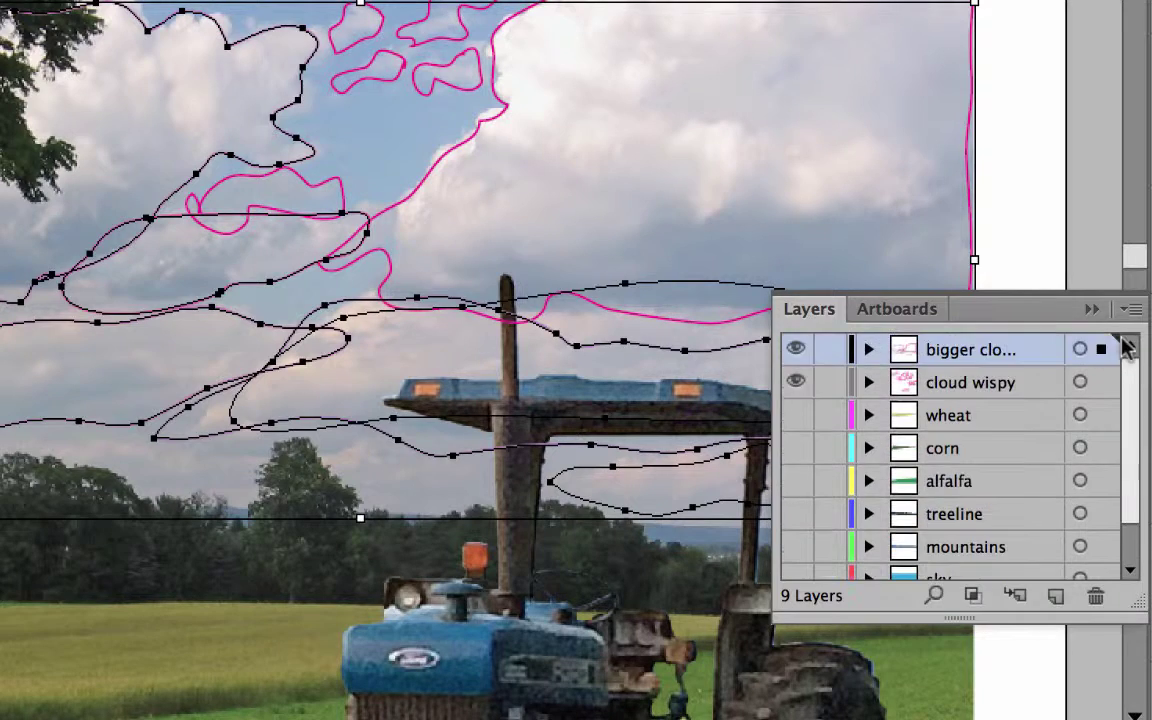
click(1080, 349)
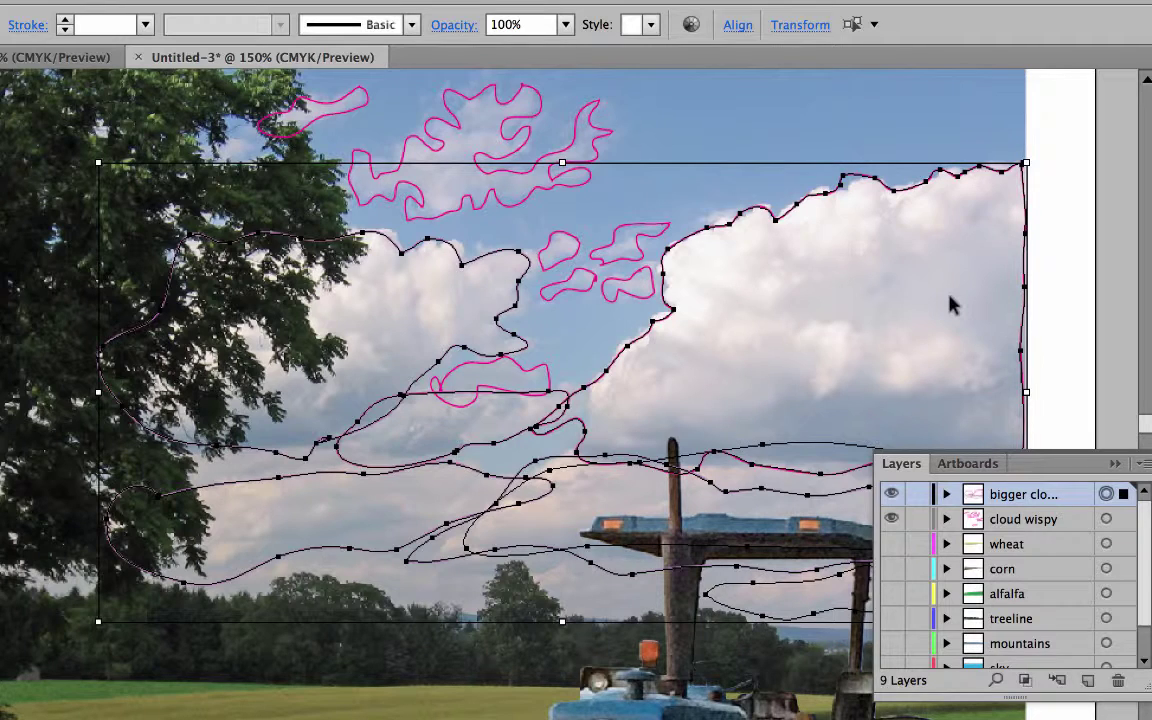
click(1106, 519)
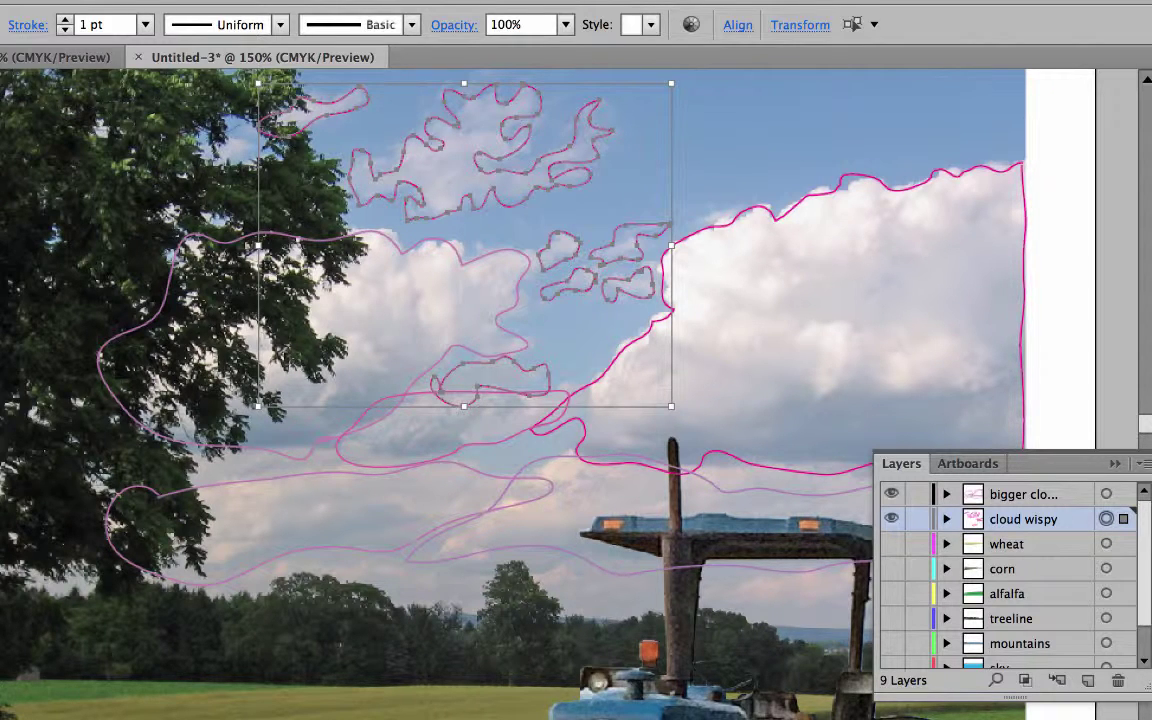
scroll(500, 350, down, 5)
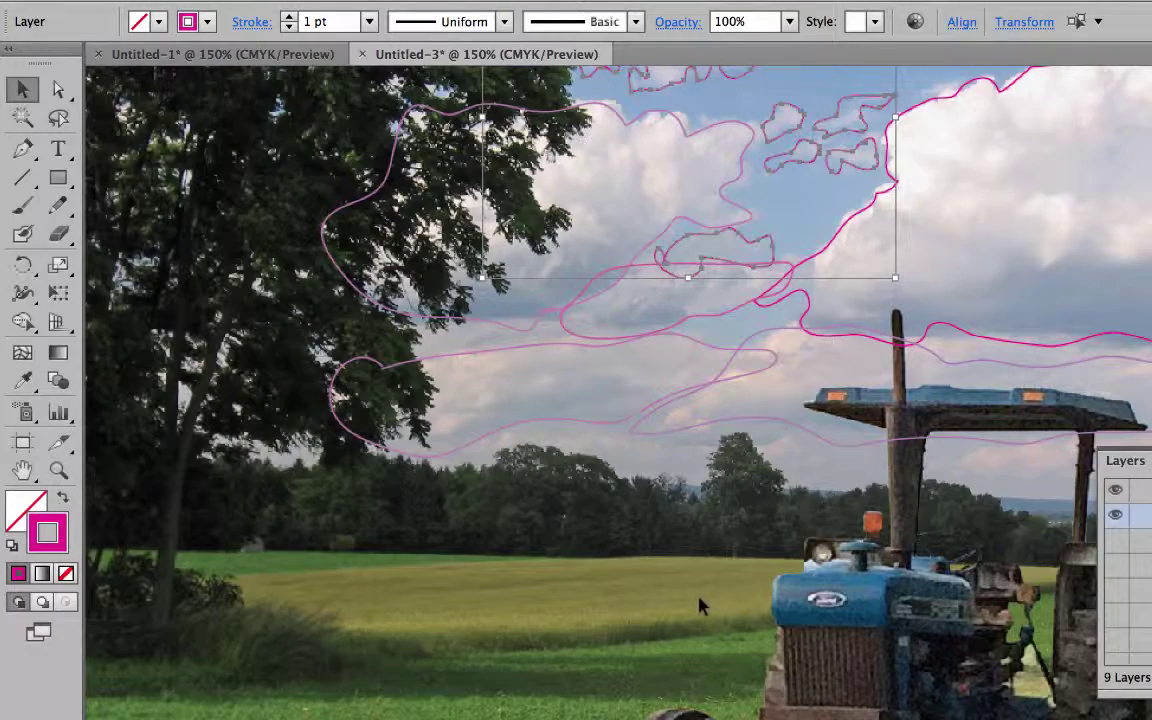
scroll(700, 605, up, 3)
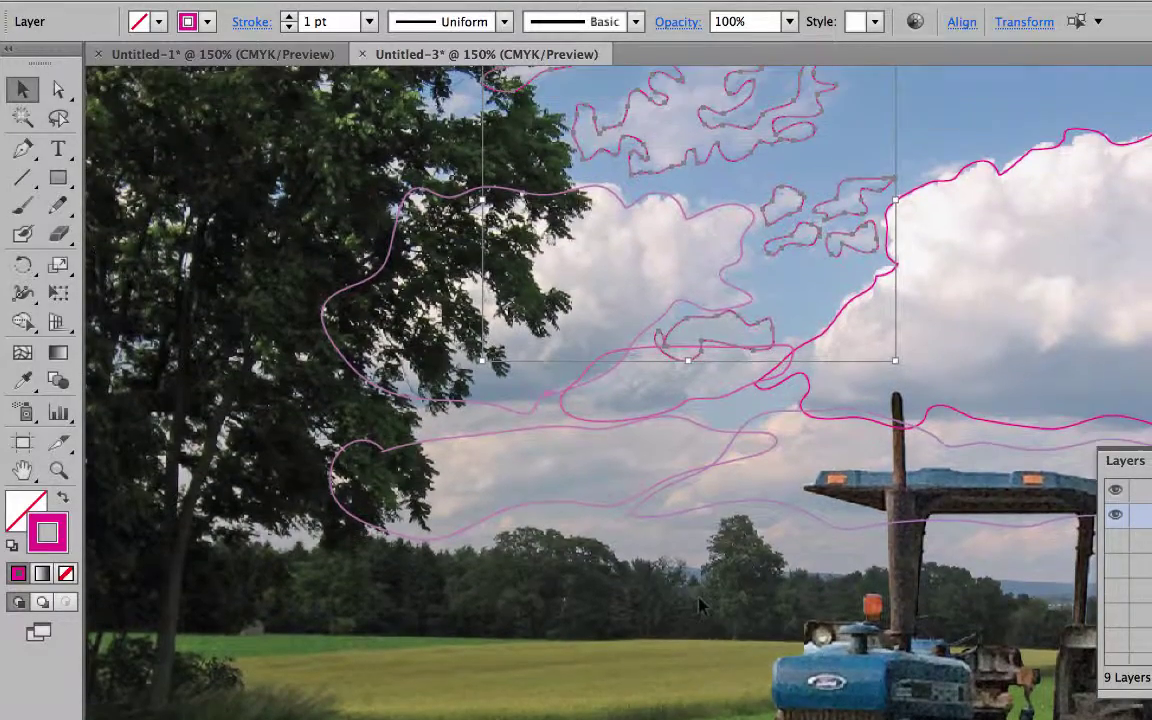
scroll(700, 605, up, 1)
scroll(700, 605, down, 3)
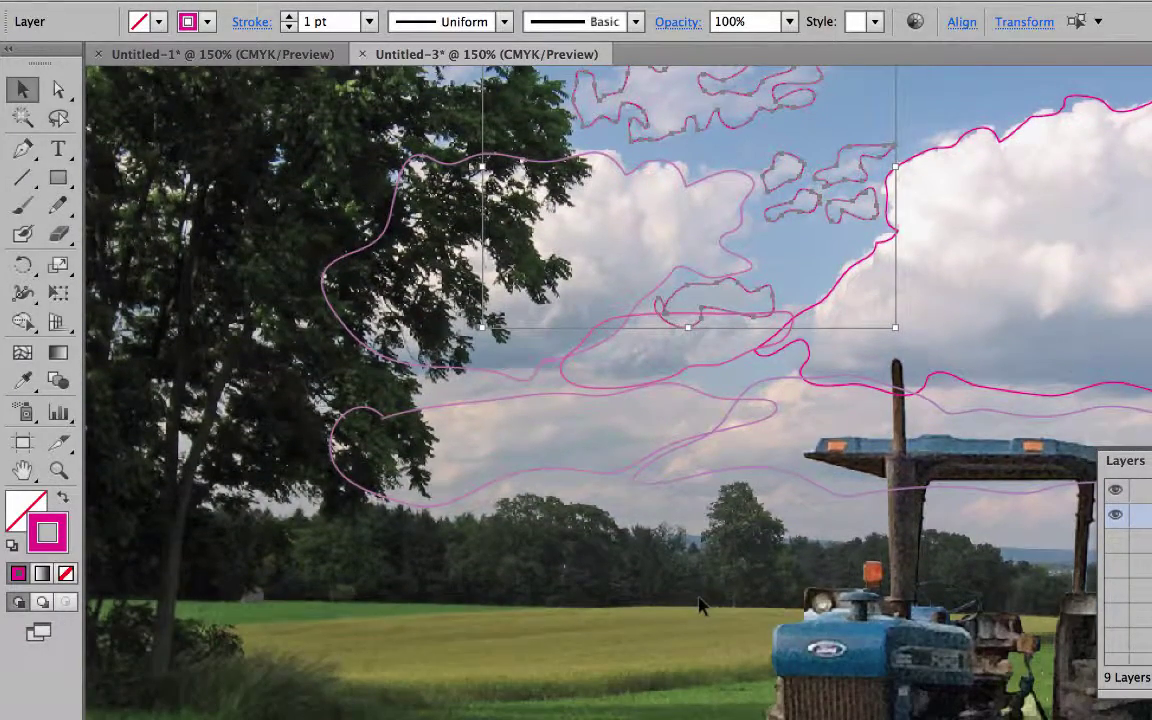
key(ctrl+minus)
key(ctrl+minus)
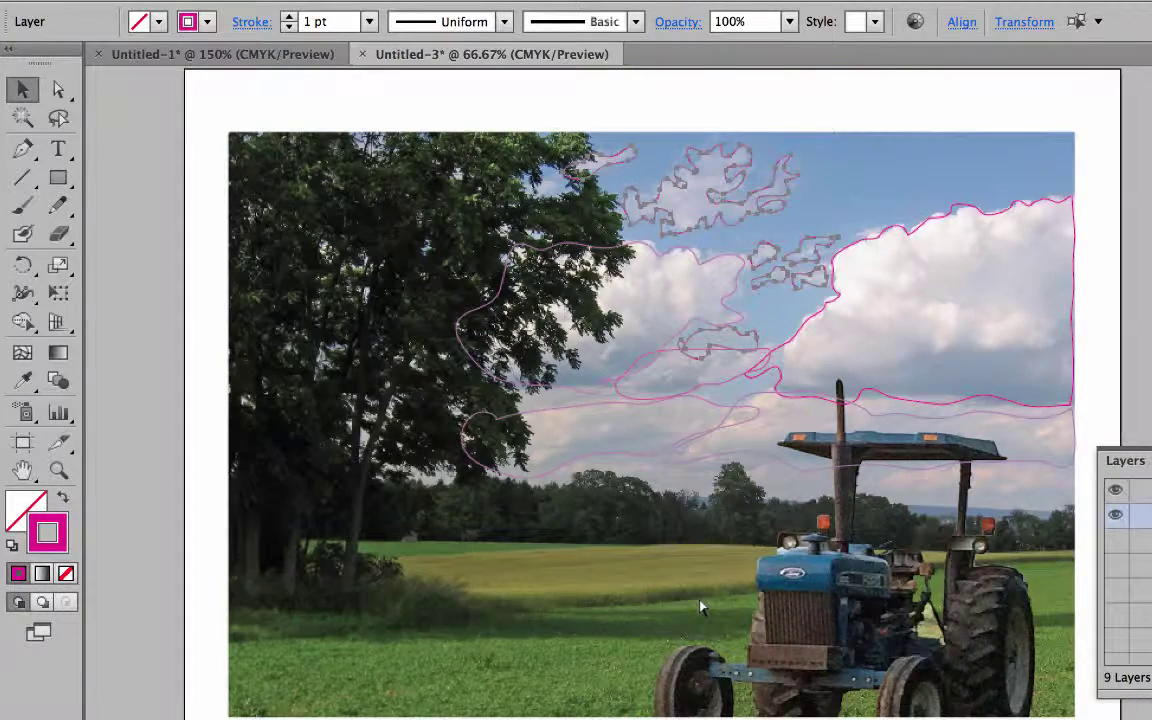